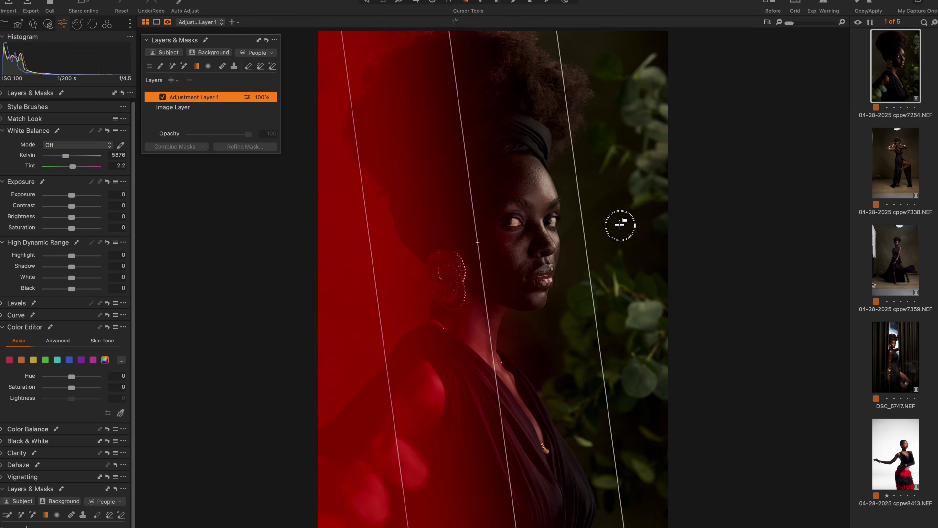
Reshape the linear gradient masks on the portrait with green foliage and on the white-background photo by moving their boundary lines.
{"action": "left_click_drag", "start_coordinate": [620, 224], "coordinate": [683, 252]}
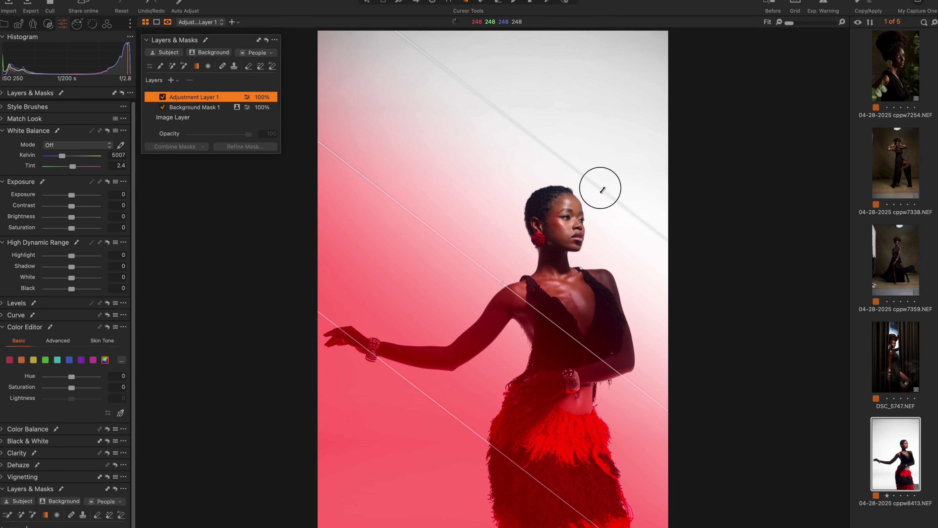
{"action": "left_click_drag", "start_coordinate": [601, 188], "coordinate": [644, 159]}
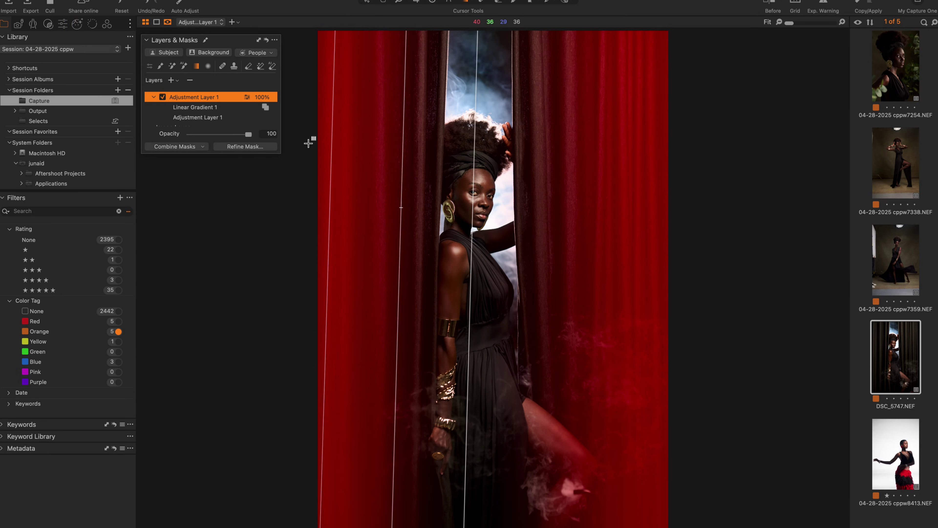
Compare the curtain photo's parent Adjustment Layer 1 with its Linear Gradient 1 sub-mask.
{"action": "left_click", "coordinate": [207, 106]}
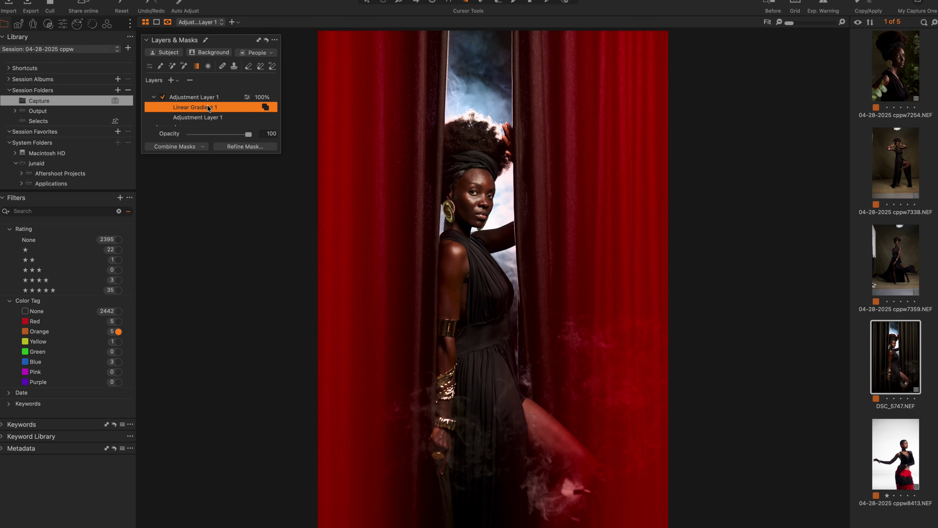
{"action": "left_click", "coordinate": [223, 97]}
{"action": "left_click", "coordinate": [220, 107]}
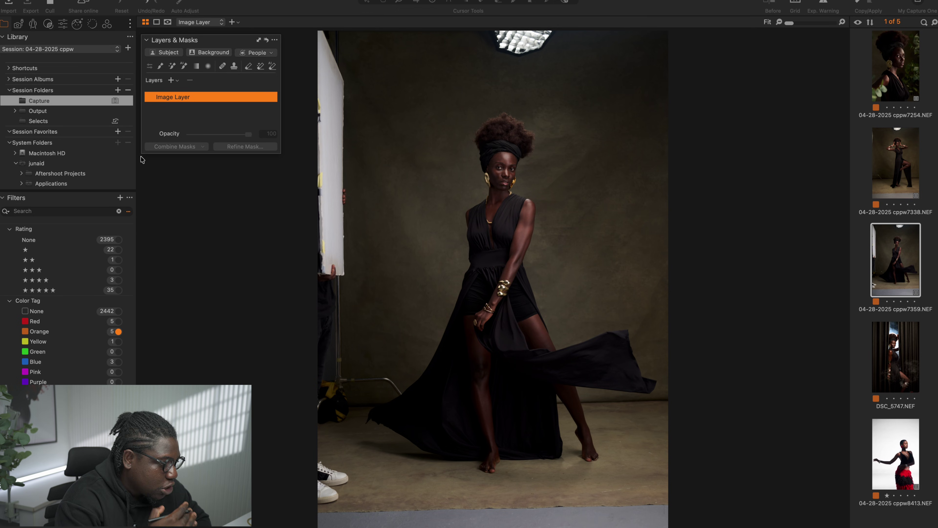
Add an adjustment layer to the studio photo 04-28-2025 cppw7359.NEF and view the options for combining masks.
{"action": "left_click", "coordinate": [171, 80]}
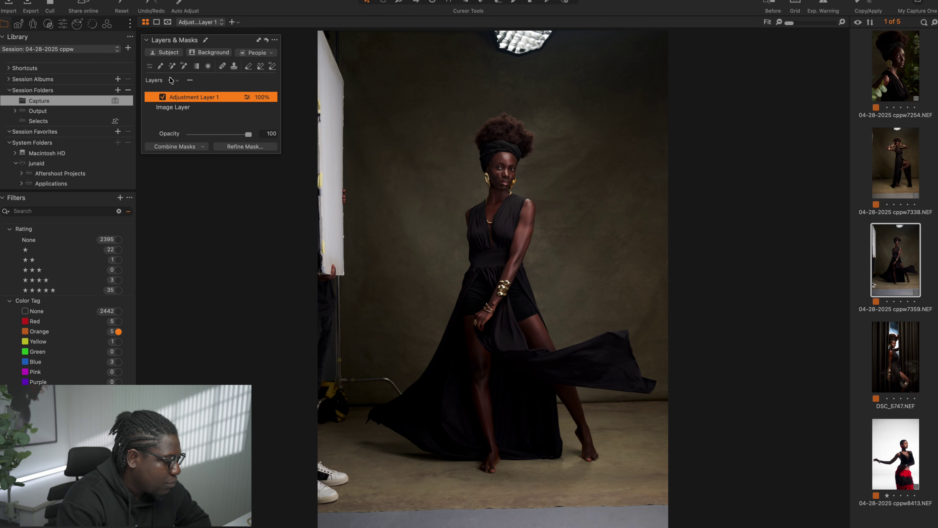
{"action": "left_click", "coordinate": [204, 147]}
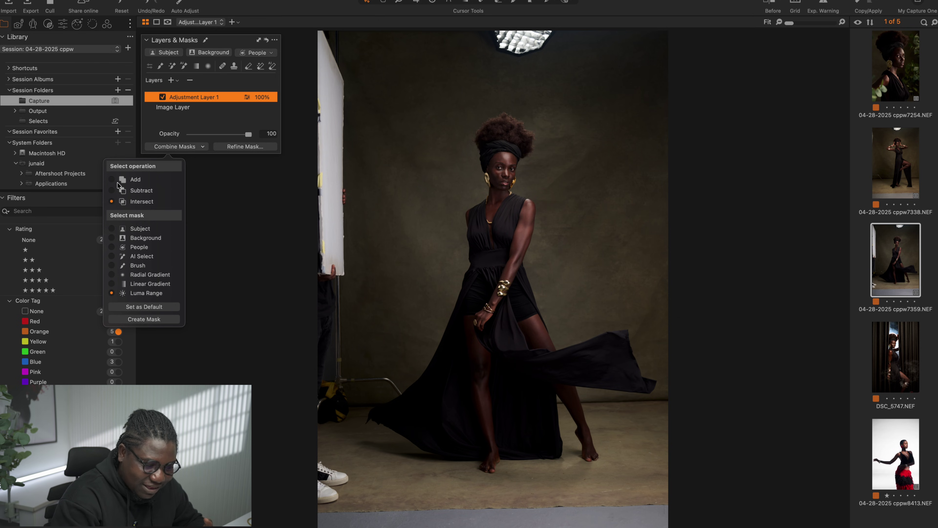
On photo DSC_5747.NEF, add an adjustment layer with a linear gradient mask fading from the left curtain towards the model, and show the mask.
{"action": "left_click", "coordinate": [884, 347]}
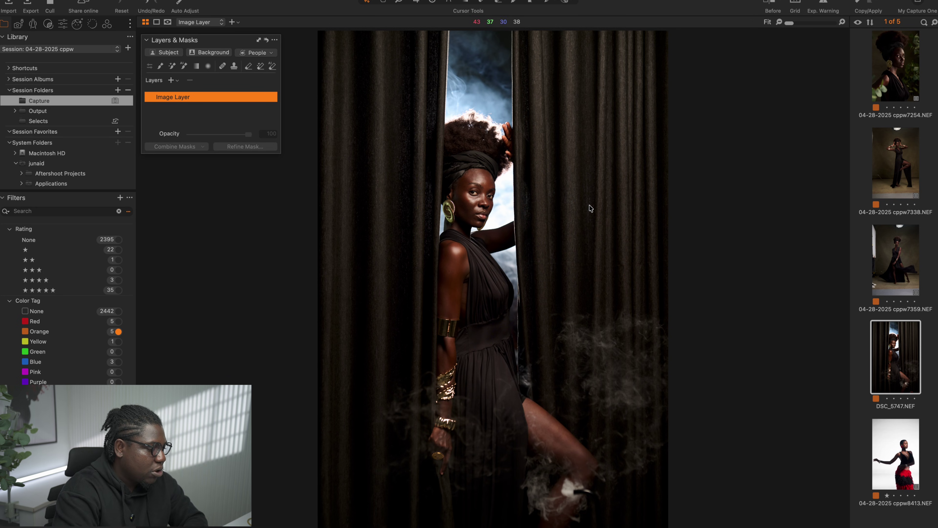
{"action": "left_click", "coordinate": [171, 80]}
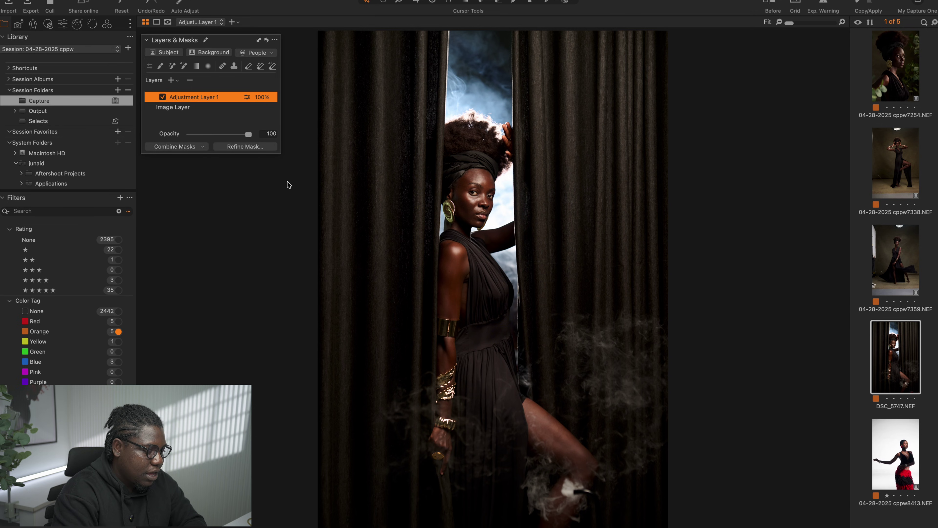
{"action": "key", "text": "g"}
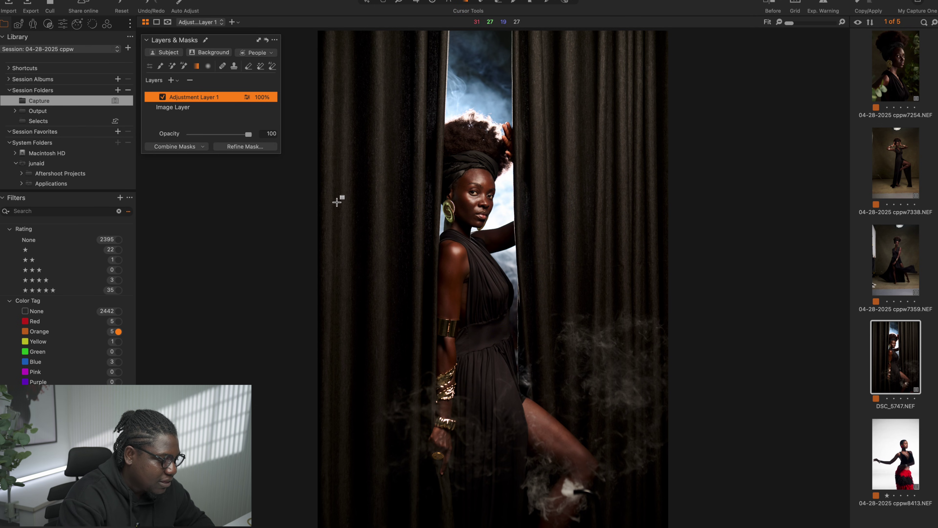
{"action": "left_click_drag", "start_coordinate": [329, 204], "coordinate": [474, 234]}
{"action": "key", "text": "m"}
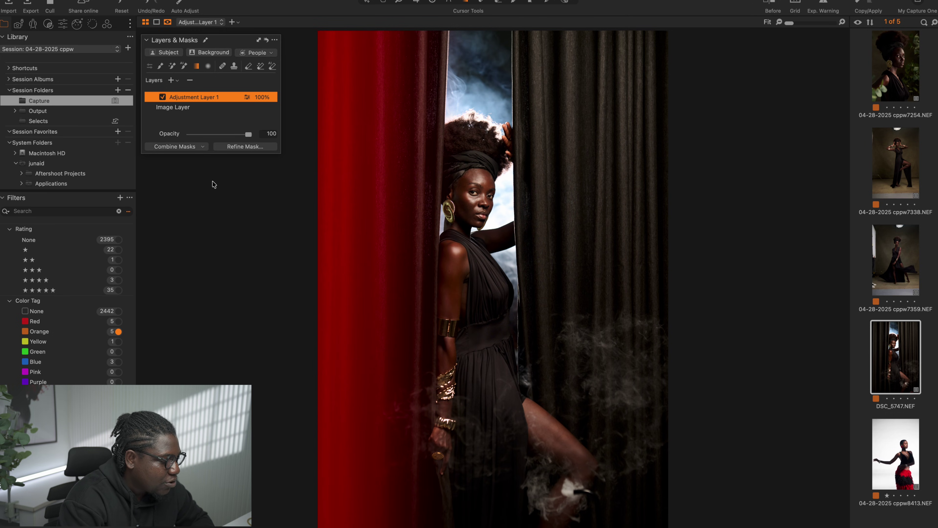
Combine a second linear gradient mask with the layer using Add, fading from the right curtain inwards to the model.
{"action": "left_click", "coordinate": [204, 147]}
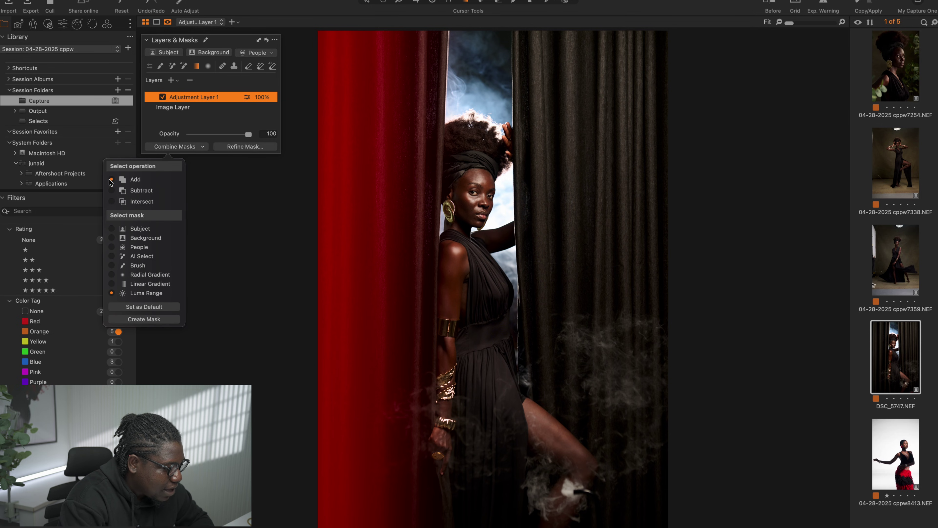
{"action": "left_click", "coordinate": [111, 284]}
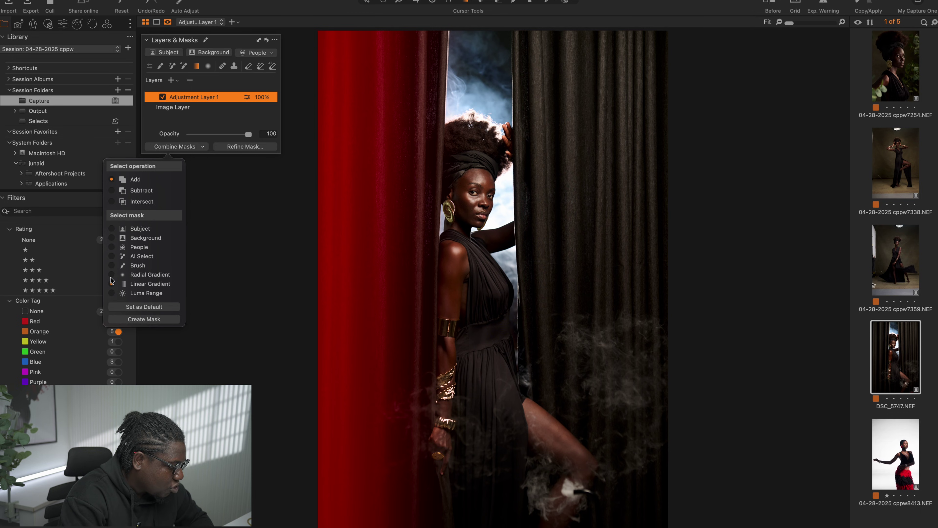
{"action": "left_click", "coordinate": [149, 320]}
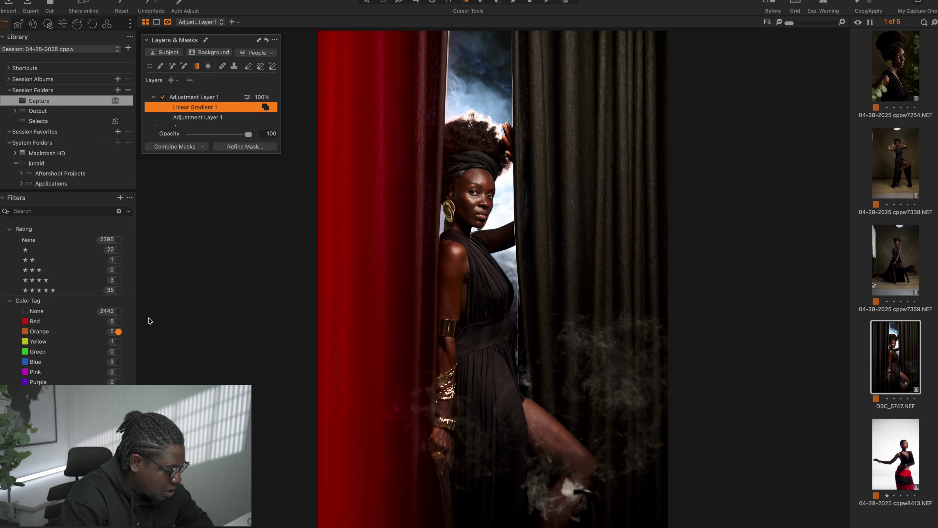
{"action": "left_click_drag", "start_coordinate": [648, 237], "coordinate": [475, 241]}
{"action": "key", "text": "v"}
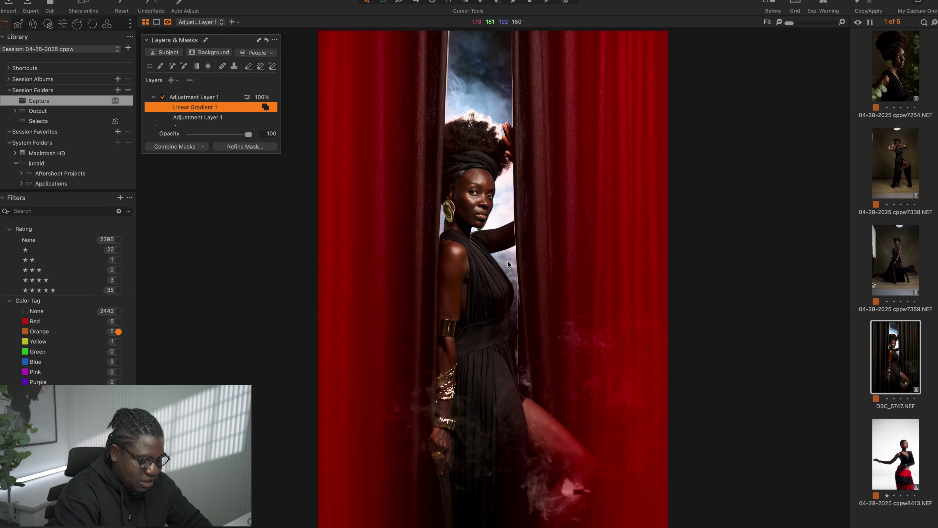
Switch between the parent layer and its Linear Gradient 1 sub-mask to compare their gradient guides, and hide the mask overlay.
{"action": "key", "text": "g"}
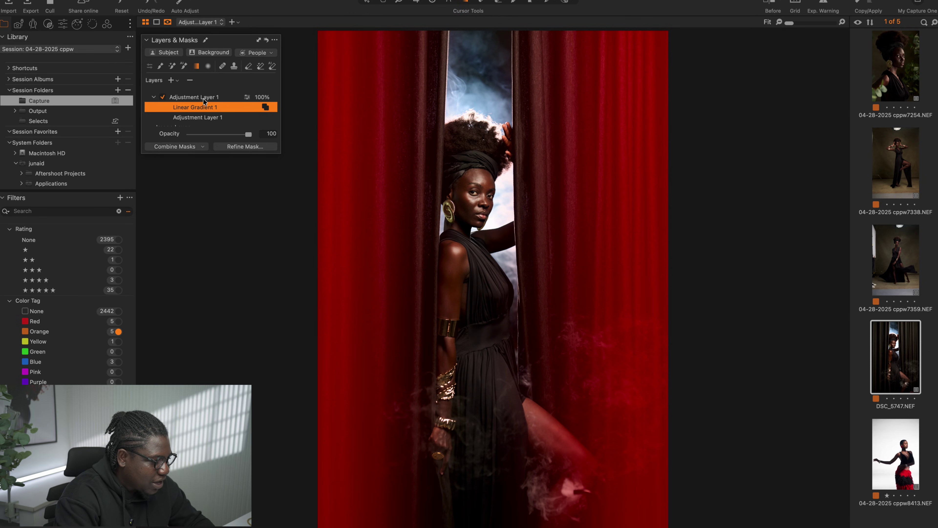
{"action": "left_click", "coordinate": [204, 98]}
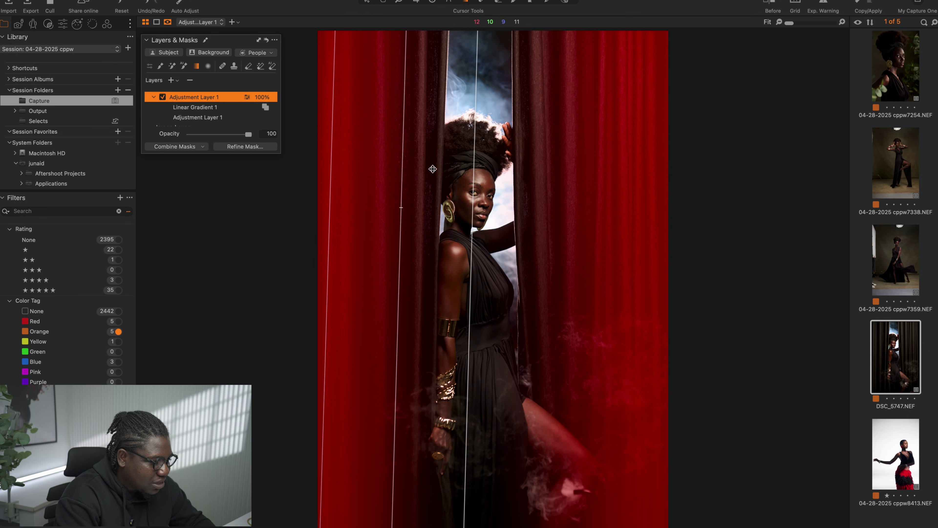
{"action": "left_click", "coordinate": [209, 107]}
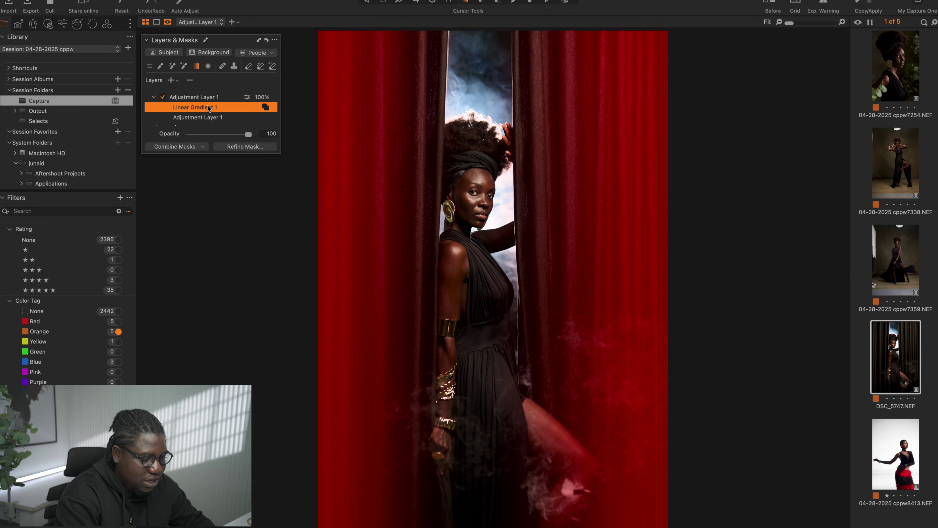
{"action": "left_click", "coordinate": [219, 98]}
{"action": "left_click", "coordinate": [218, 110]}
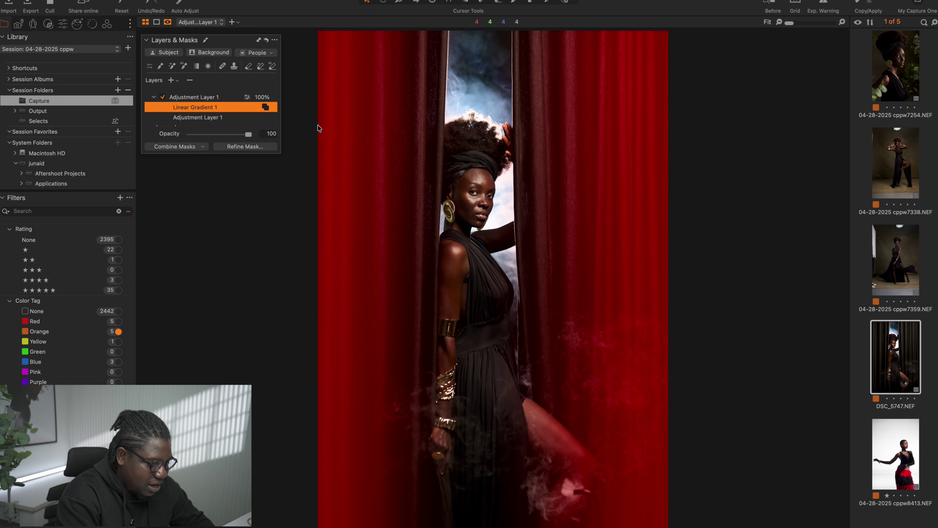
{"action": "key", "text": "m"}
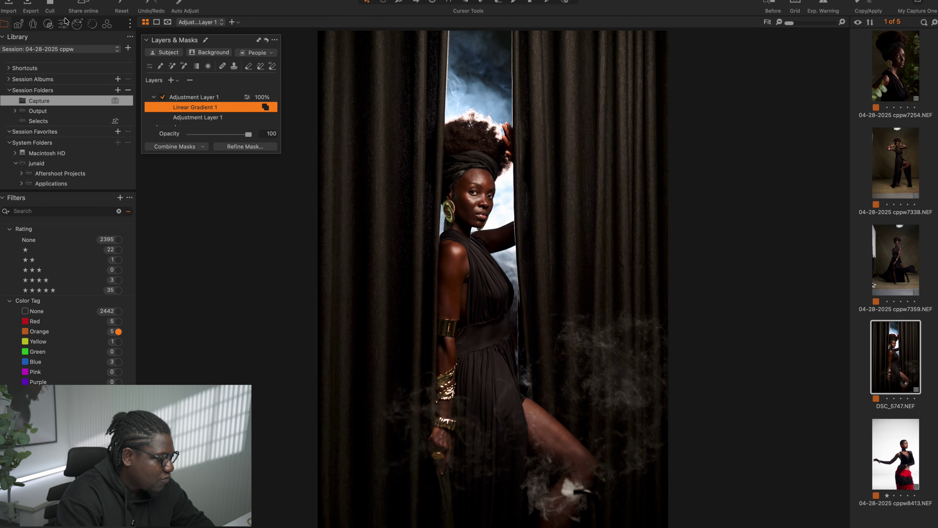
Try a brightness of -36 on the combined curtain mask, and reset the brightness.
{"action": "left_click", "coordinate": [61, 25]}
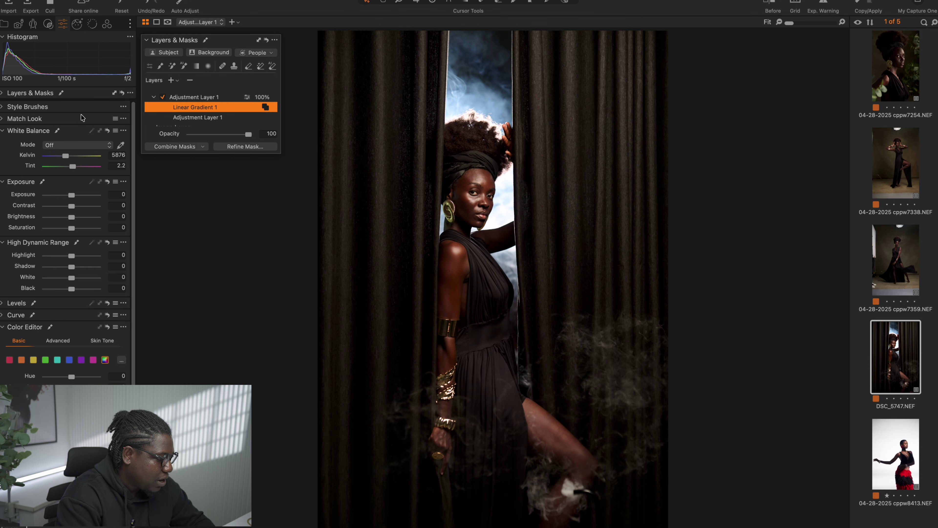
{"action": "left_click_drag", "start_coordinate": [72, 217], "coordinate": [52, 222]}
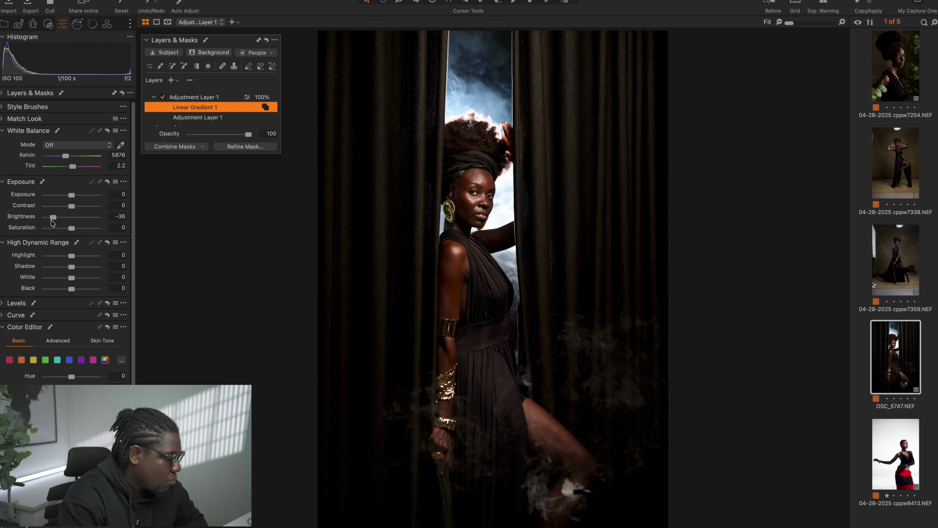
{"action": "double_click", "coordinate": [65, 219]}
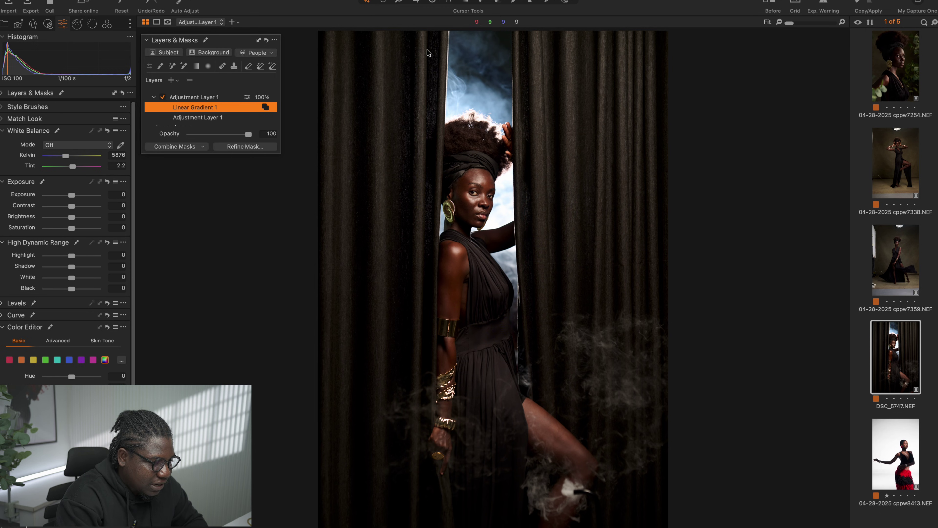
Add a radial gradient mask to the adjustment layer, centre it on the sky above the model's head, and check the combined mask overlay.
{"action": "left_click", "coordinate": [203, 97]}
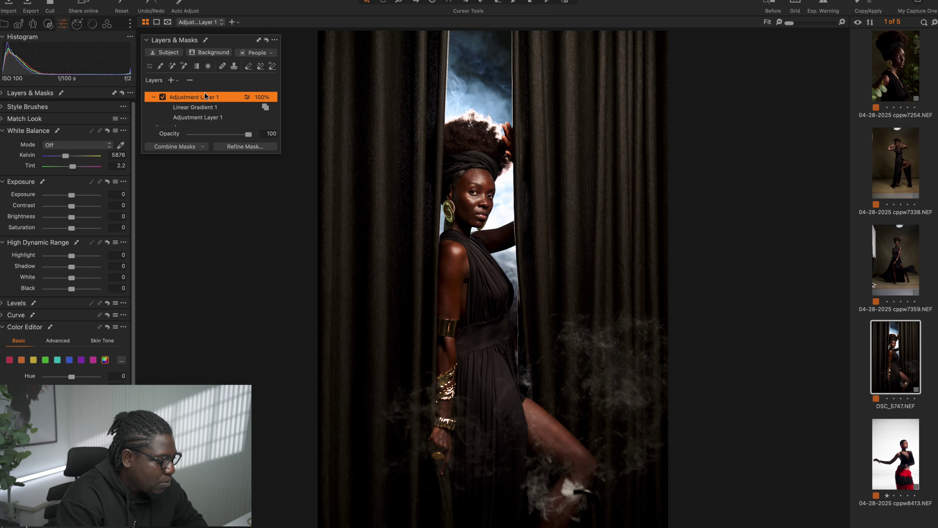
{"action": "right_click", "coordinate": [206, 94]}
{"action": "mouse_move", "coordinate": [241, 98]}
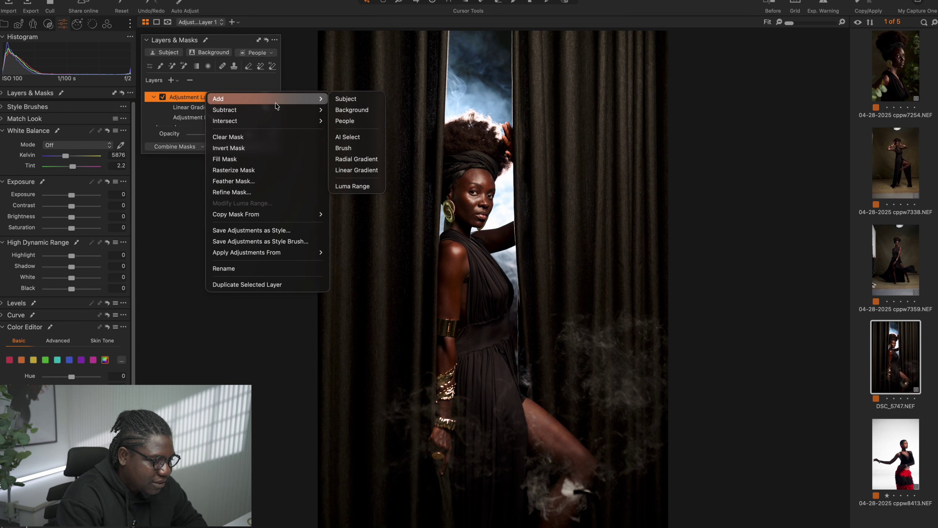
{"action": "left_click", "coordinate": [356, 159]}
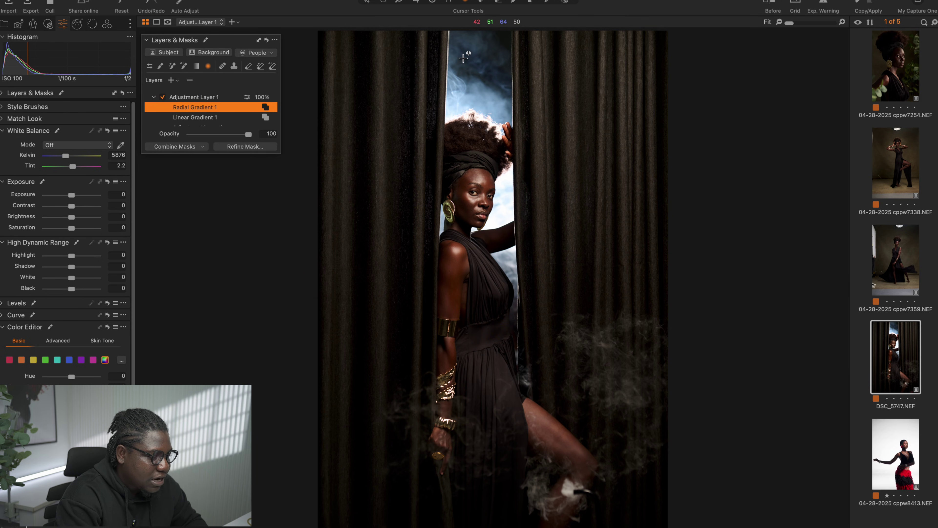
{"action": "left_click_drag", "start_coordinate": [463, 58], "coordinate": [482, 84]}
{"action": "scroll", "coordinate": [555, 132], "scroll_direction": "up", "scroll_amount": 10}
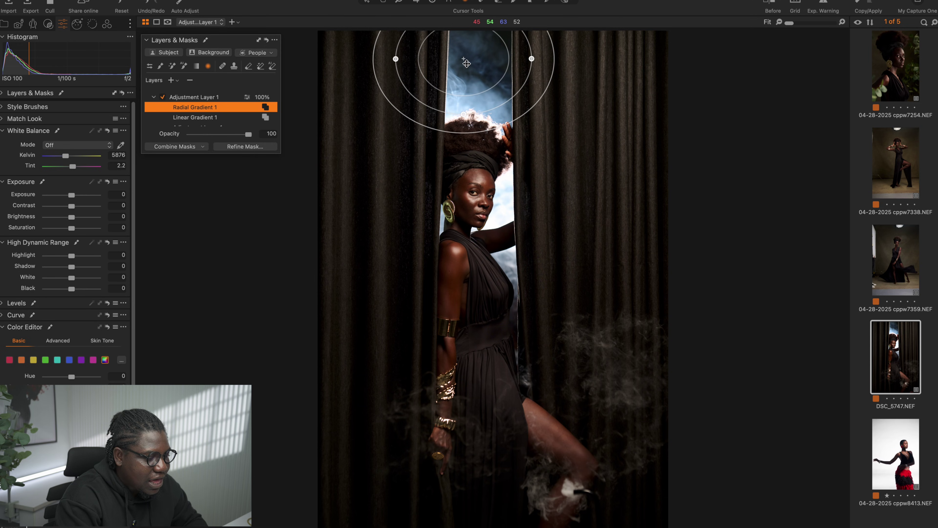
{"action": "left_click_drag", "start_coordinate": [469, 59], "coordinate": [483, 83]}
{"action": "key", "text": "m"}
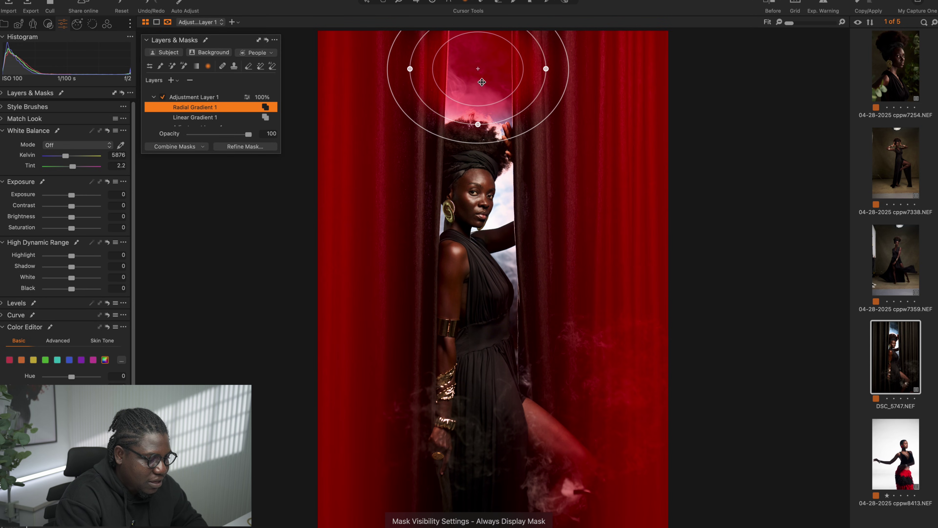
{"action": "key", "text": "m"}
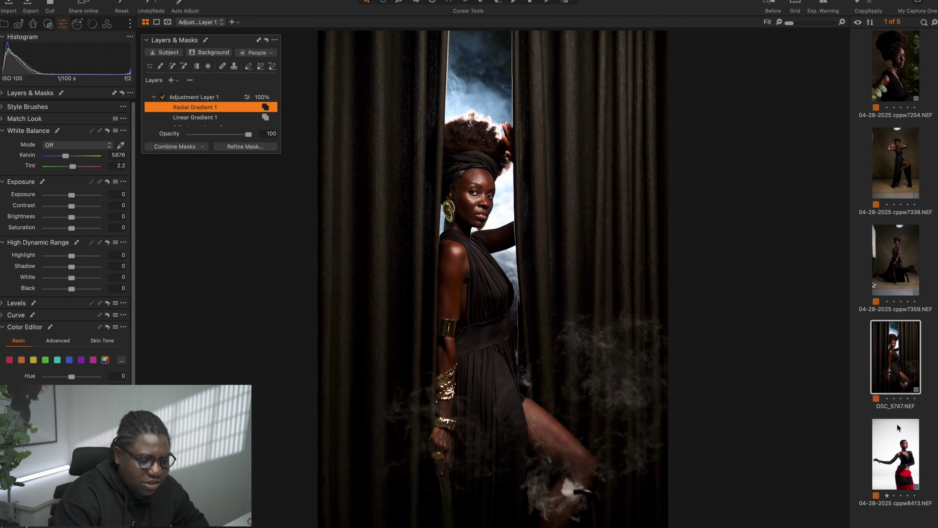
On the studio photo 04-28-2025 cppw7359.NEF, draw a linear gradient mask fading from the overhead light to the model's chest, and show the mask.
{"action": "left_click", "coordinate": [901, 251]}
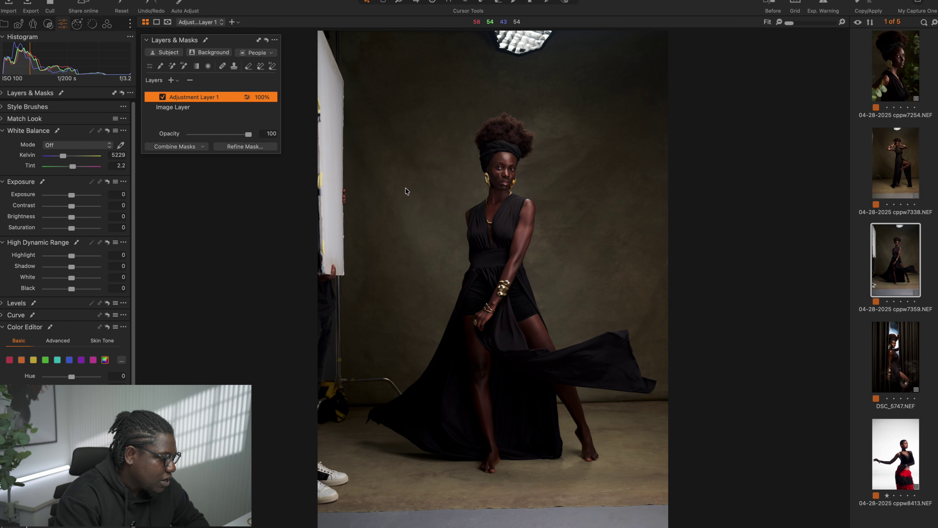
{"action": "left_click", "coordinate": [208, 108]}
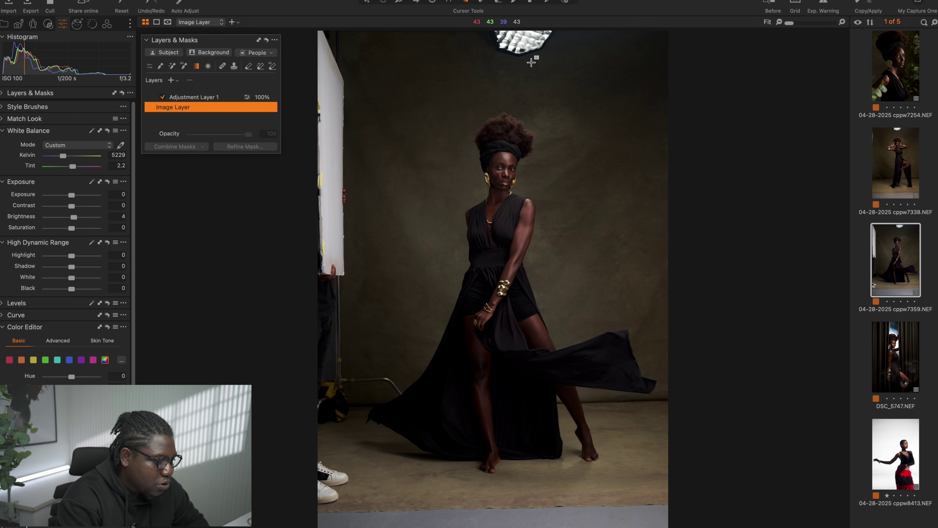
{"action": "left_click_drag", "start_coordinate": [497, 56], "coordinate": [499, 208]}
{"action": "key", "text": "m"}
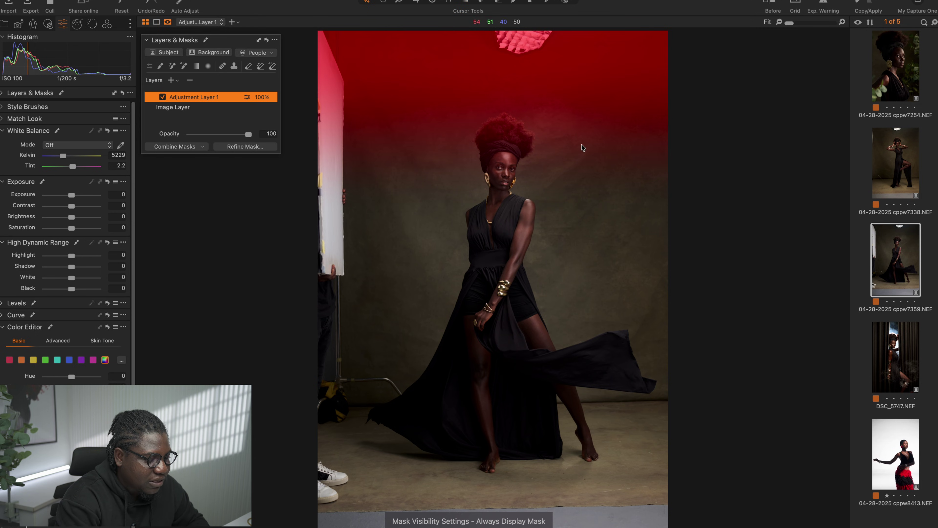
Extend the linear gradient's lower boundary to the model's waist, hide the mask overlay, and set the layer's brightness to 26.
{"action": "key", "text": "g"}
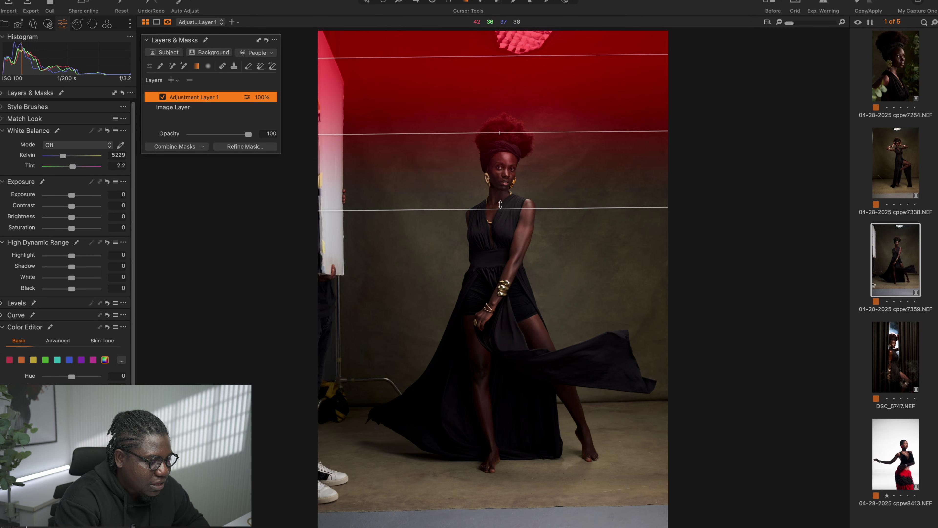
{"action": "left_click_drag", "start_coordinate": [501, 209], "coordinate": [506, 255]}
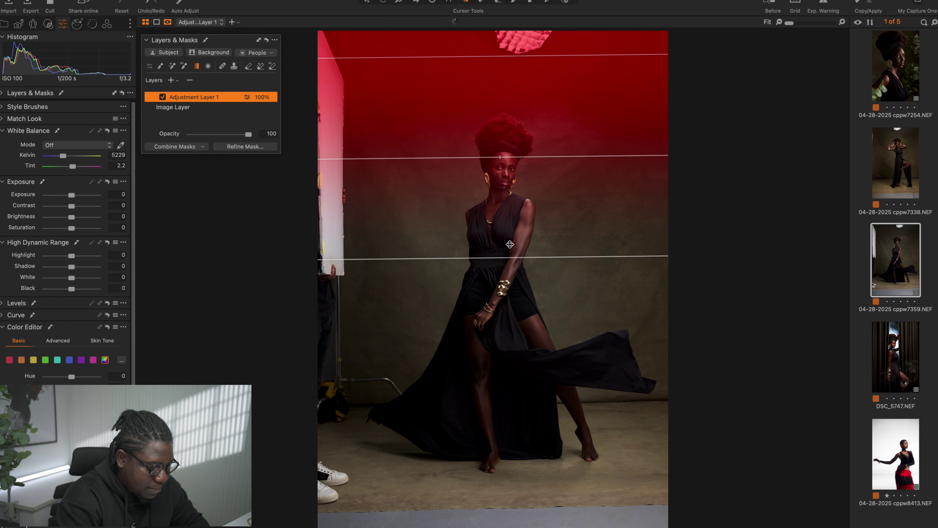
{"action": "key", "text": "v"}
{"action": "key", "text": "m"}
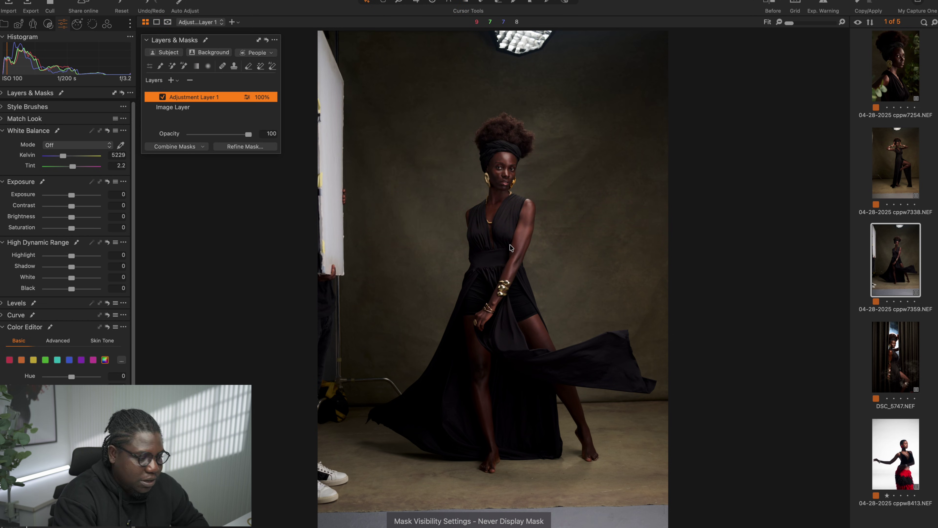
{"action": "left_click_drag", "start_coordinate": [70, 218], "coordinate": [85, 220]}
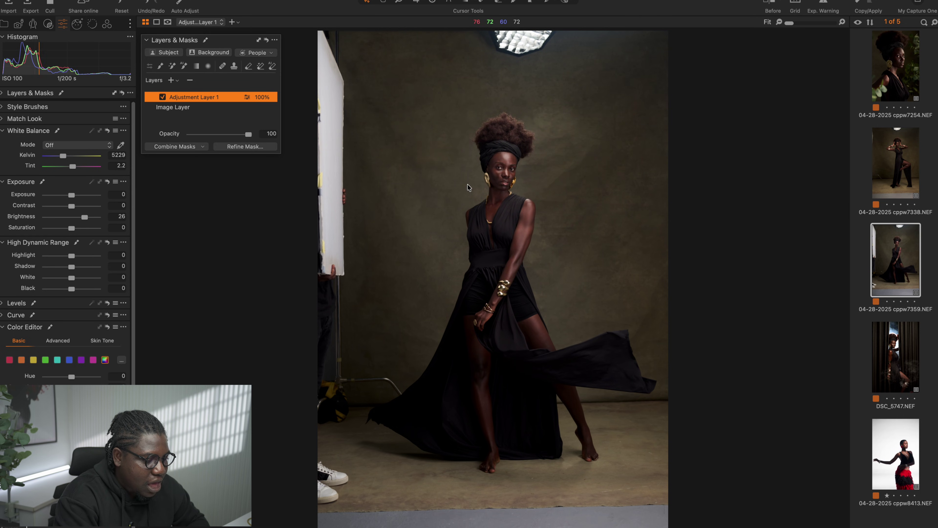
Compare the photo with the adjustment layer switched off and on.
{"action": "left_click", "coordinate": [162, 97]}
{"action": "left_click", "coordinate": [162, 98]}
{"action": "left_click", "coordinate": [162, 98]}
{"action": "left_click", "coordinate": [162, 97]}
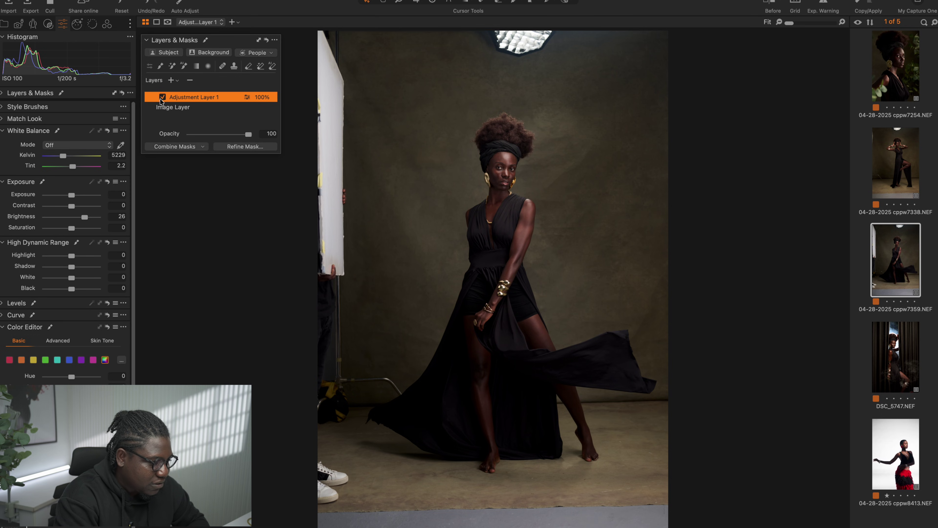
{"action": "left_click", "coordinate": [162, 96]}
{"action": "left_click", "coordinate": [163, 96]}
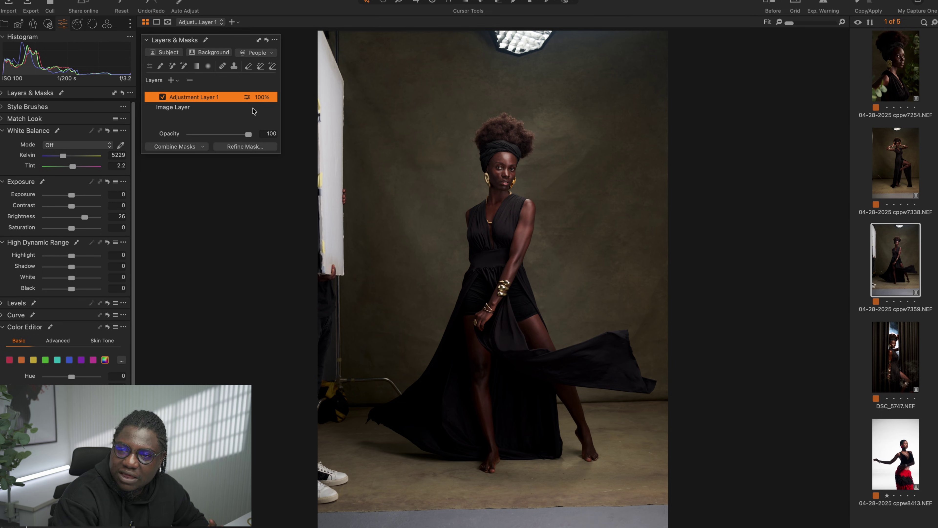
Subtract a Subject mask from the adjustment layer's linear gradient mask.
{"action": "right_click", "coordinate": [227, 97]}
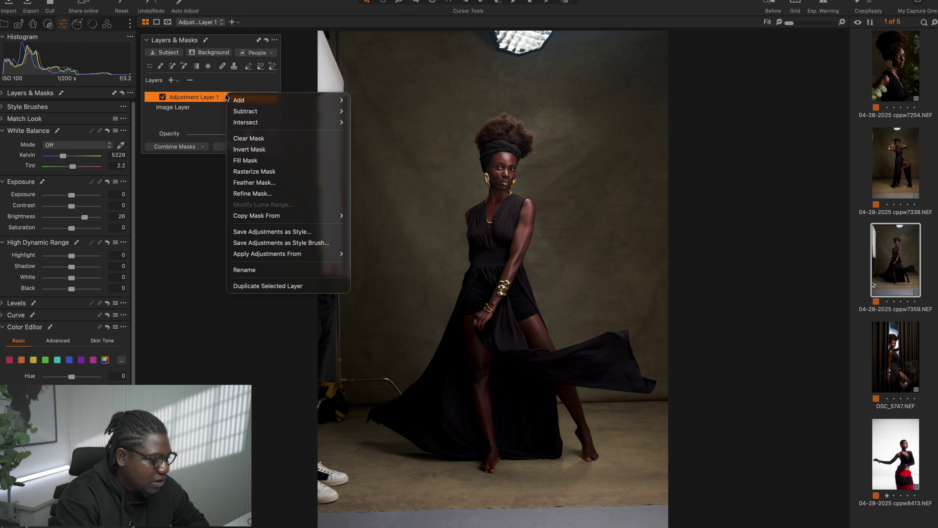
{"action": "mouse_move", "coordinate": [263, 115]}
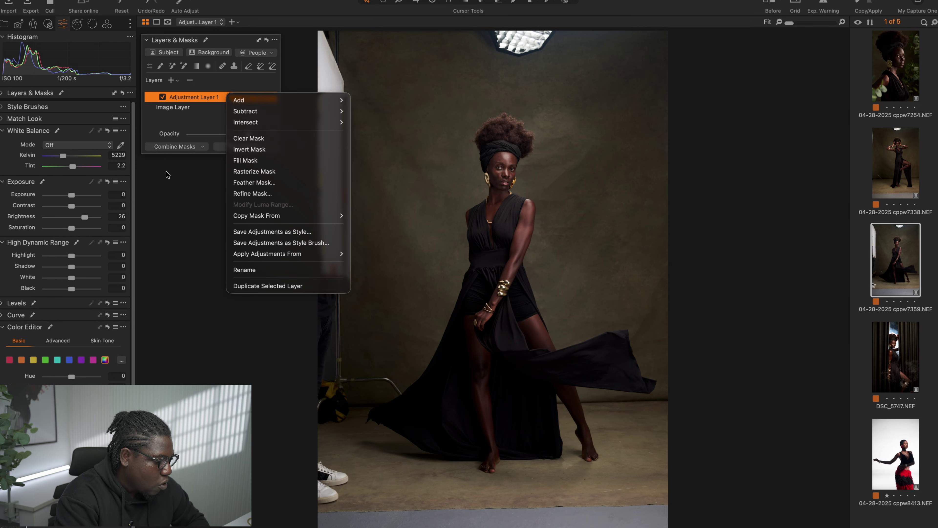
{"action": "left_click", "coordinate": [196, 148]}
{"action": "left_click", "coordinate": [199, 147]}
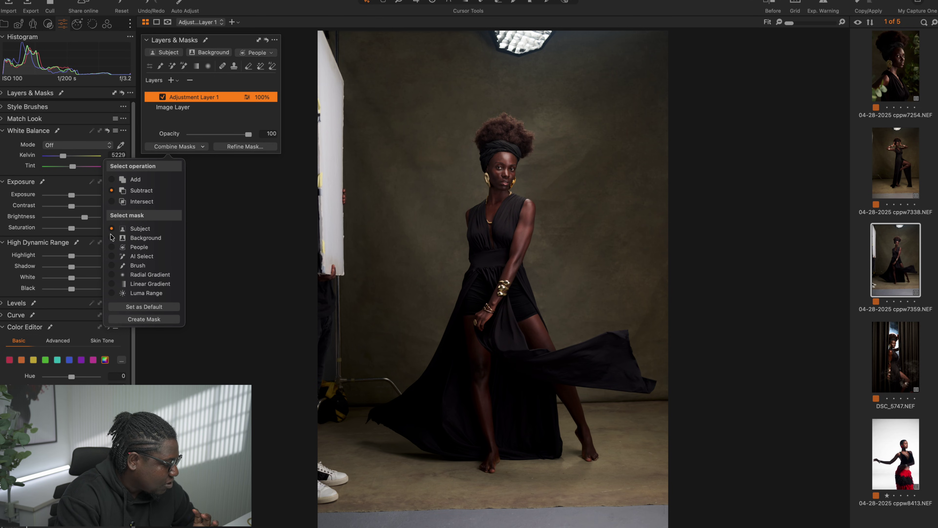
{"action": "left_click", "coordinate": [155, 320]}
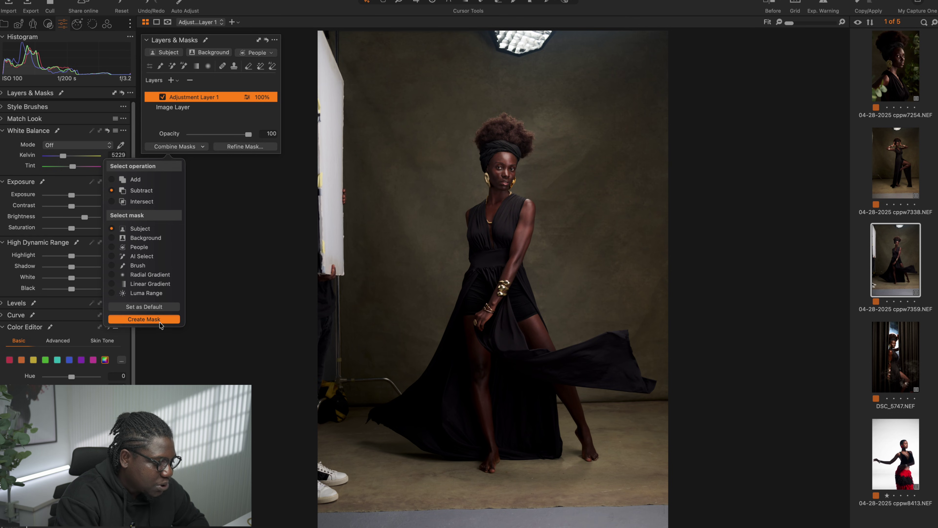
{"action": "left_click", "coordinate": [163, 318]}
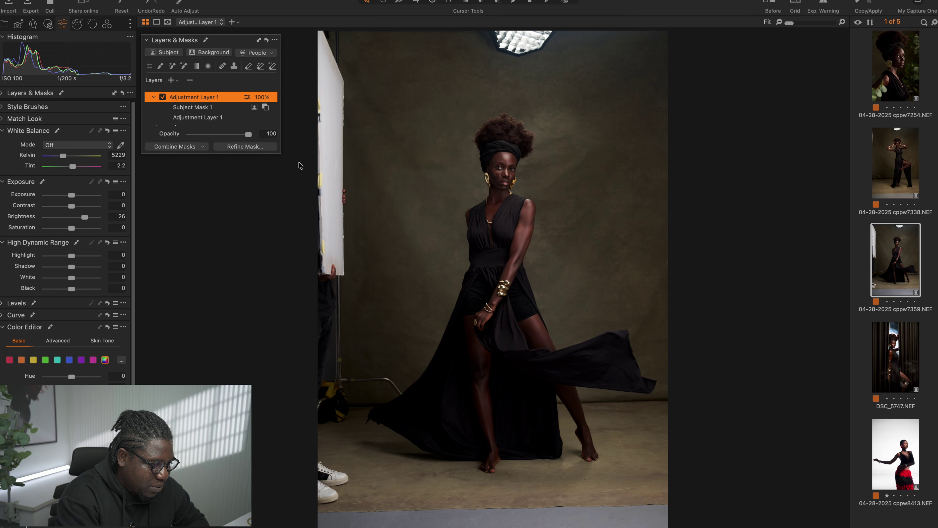
With the mask overlay shown, raise the linear gradient's lower boundary to the model's shoulders and adjust the gradient's angle.
{"action": "key", "text": "m"}
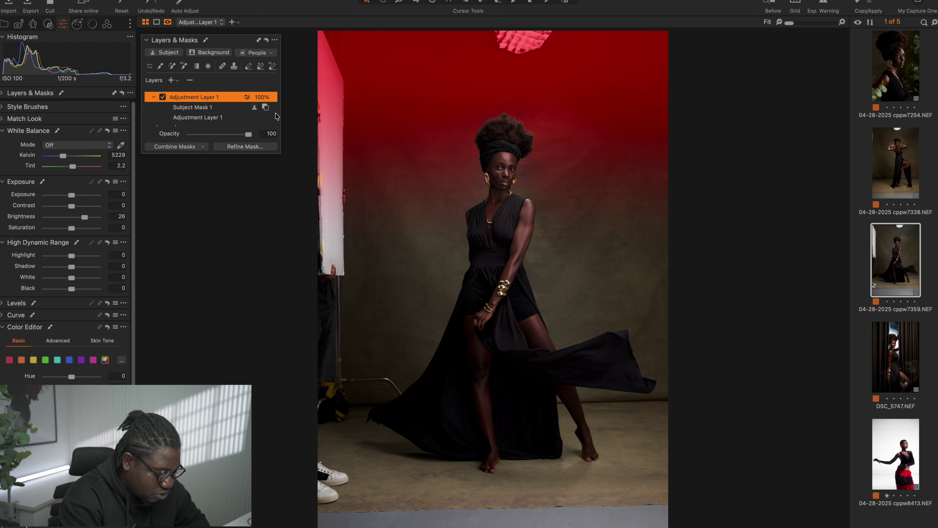
{"action": "key", "text": "l"}
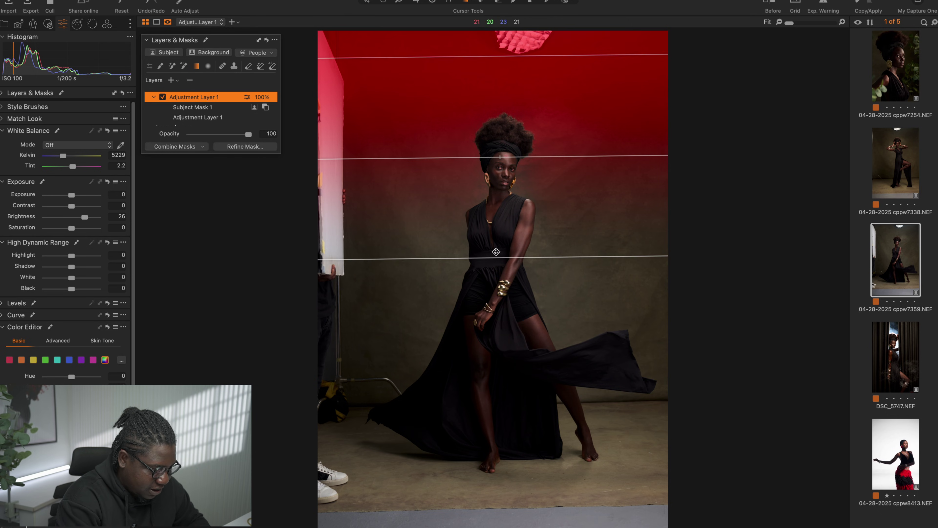
{"action": "left_click_drag", "start_coordinate": [497, 255], "coordinate": [476, 186]}
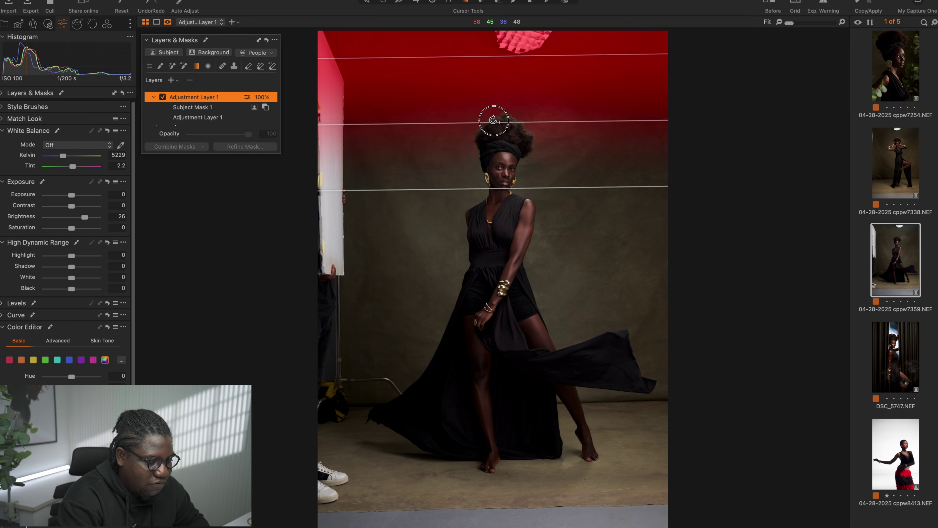
{"action": "left_click_drag", "start_coordinate": [492, 120], "coordinate": [454, 107]}
{"action": "key", "text": "m"}
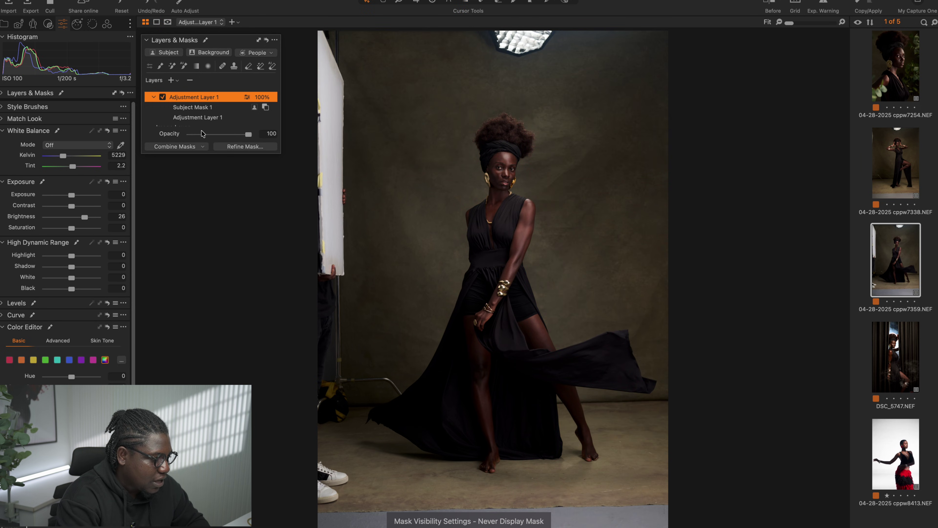
Toggle the subject-subtracted adjustment layer to compare the background before and after brightening.
{"action": "left_click", "coordinate": [162, 97]}
{"action": "left_click", "coordinate": [162, 96]}
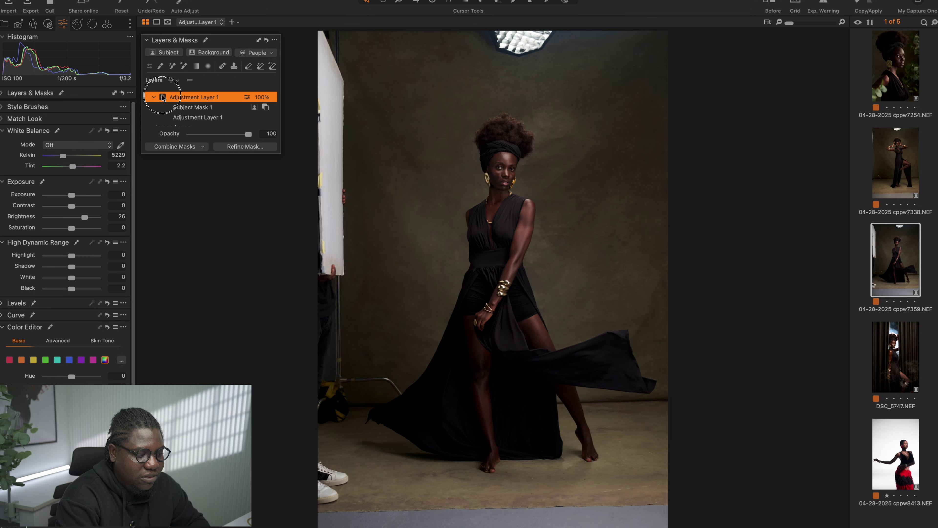
{"action": "left_click", "coordinate": [162, 97]}
{"action": "left_click", "coordinate": [162, 97]}
{"action": "left_click", "coordinate": [163, 96]}
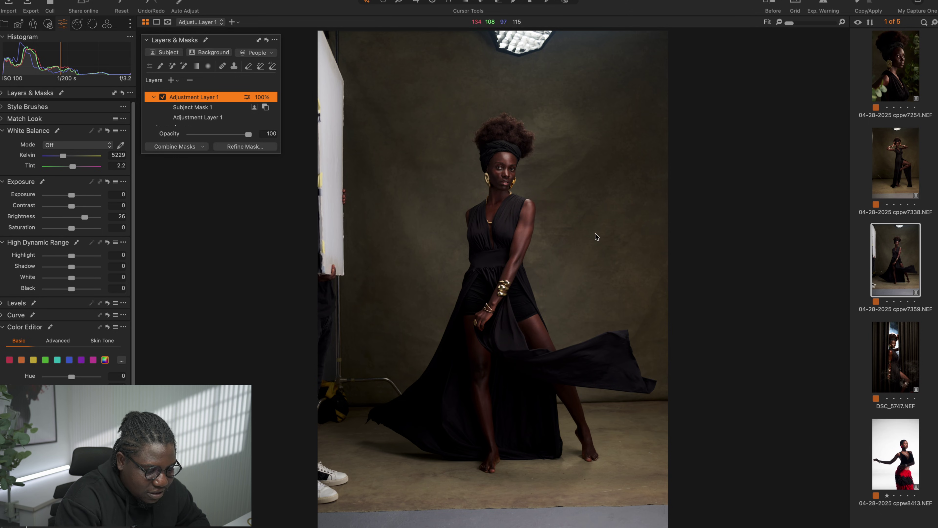
On photo 04-28-2025 cppw8413.NEF, add an adjustment layer with a diagonal linear gradient fading from the lower left to the upper right, mask shown.
{"action": "left_click", "coordinate": [883, 441]}
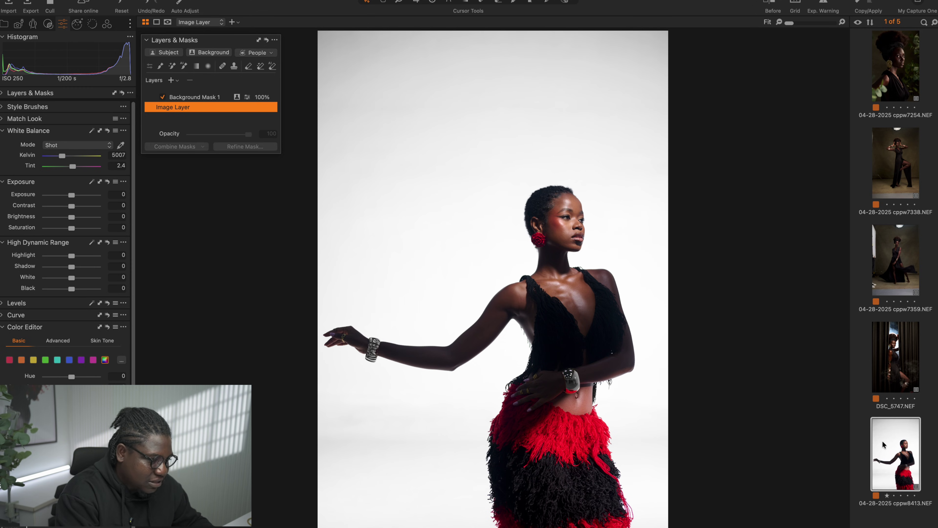
{"action": "left_click", "coordinate": [214, 98]}
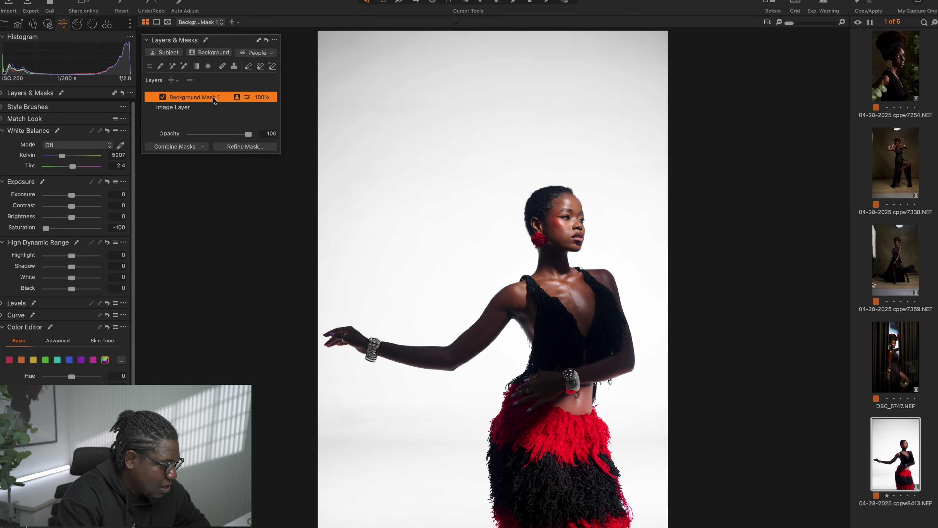
{"action": "left_click", "coordinate": [171, 80]}
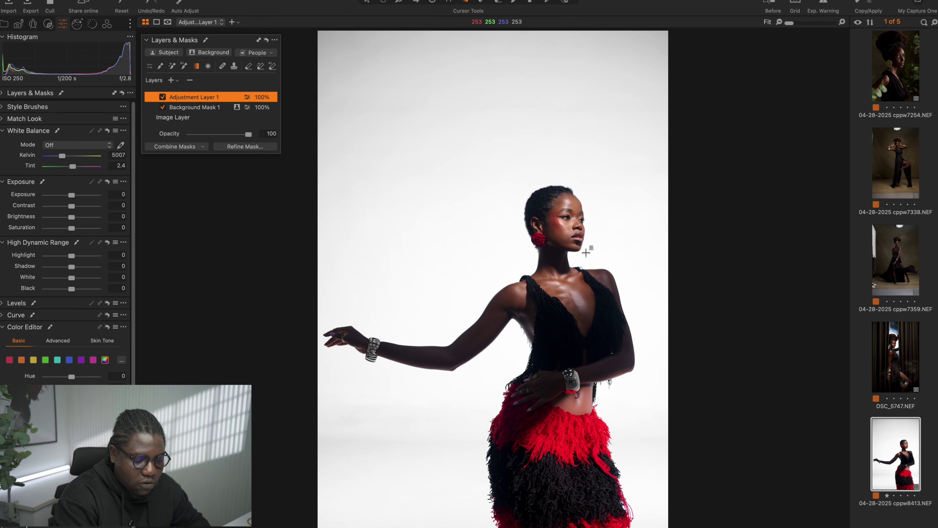
{"action": "mouse_move", "coordinate": [419, 386]}
{"action": "left_mouse_down"}
{"action": "mouse_move", "coordinate": [477, 344]}
{"action": "mouse_move", "coordinate": [603, 164]}
{"action": "mouse_move", "coordinate": [548, 229]}
{"action": "mouse_move", "coordinate": [569, 226]}
{"action": "mouse_move", "coordinate": [604, 182]}
{"action": "mouse_move", "coordinate": [645, 159]}
{"action": "left_mouse_up"}
{"action": "key", "text": "m"}
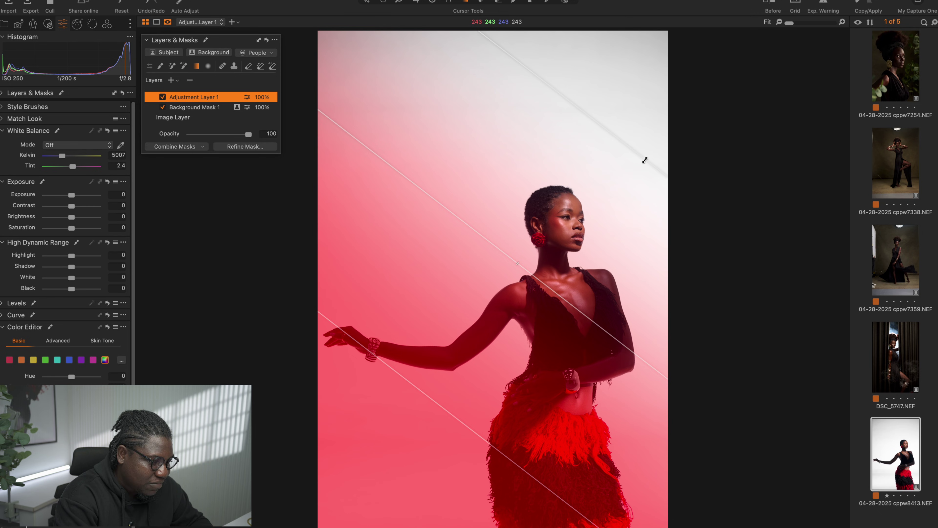
Intersect the diagonal gradient mask with a Subject mask and show the combined mask overlay.
{"action": "right_click", "coordinate": [220, 96]}
{"action": "mouse_move", "coordinate": [300, 124]}
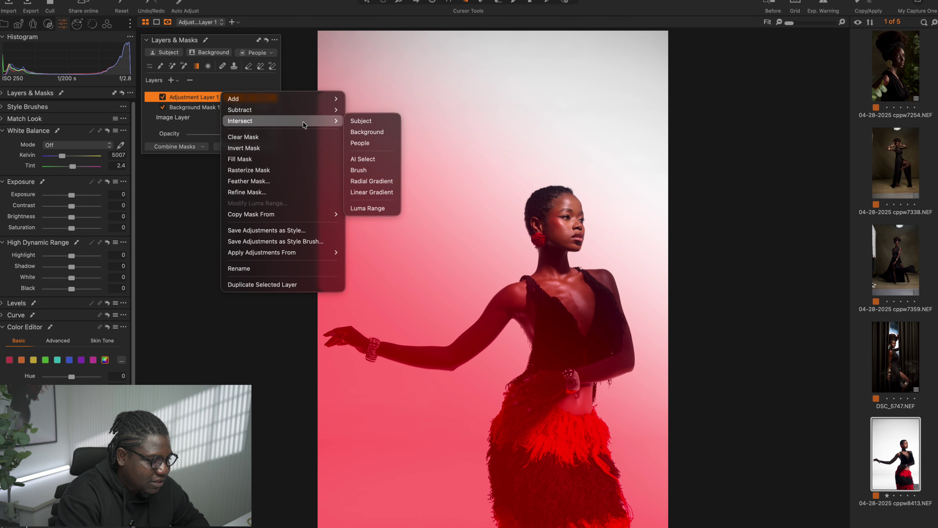
{"action": "left_click", "coordinate": [371, 121]}
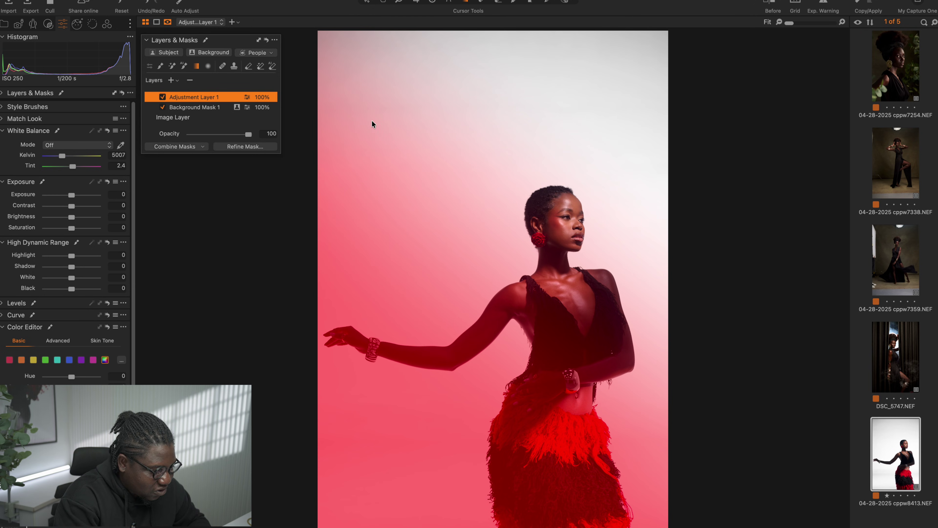
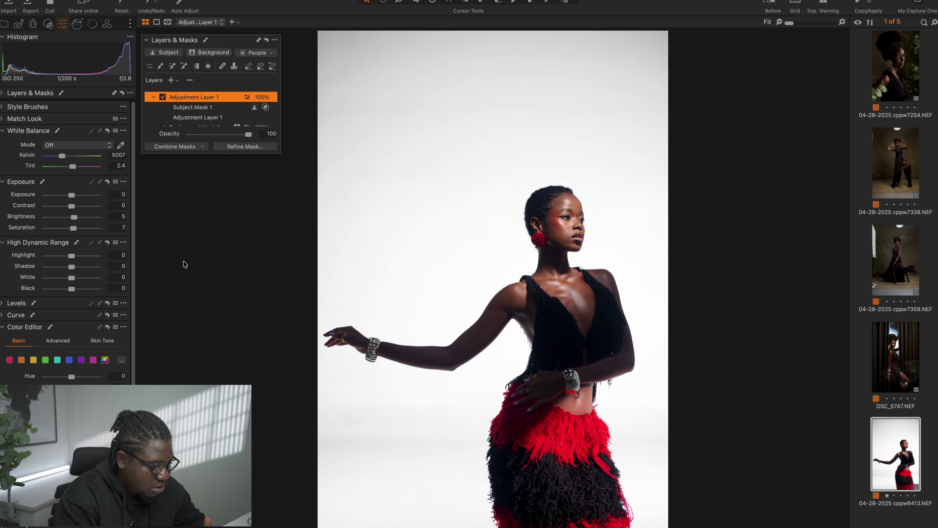
{"action": "key", "text": "m"}
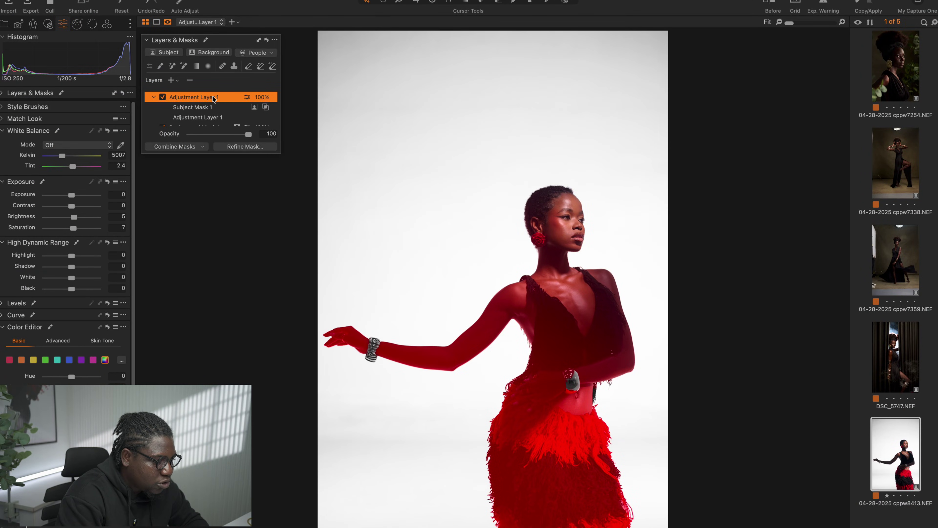
Copy this photo's adjustments, reset photo 04-28-2025 cppw7338.NEF, and apply the copied adjustments to it.
{"action": "left_click", "coordinate": [860, 2]}
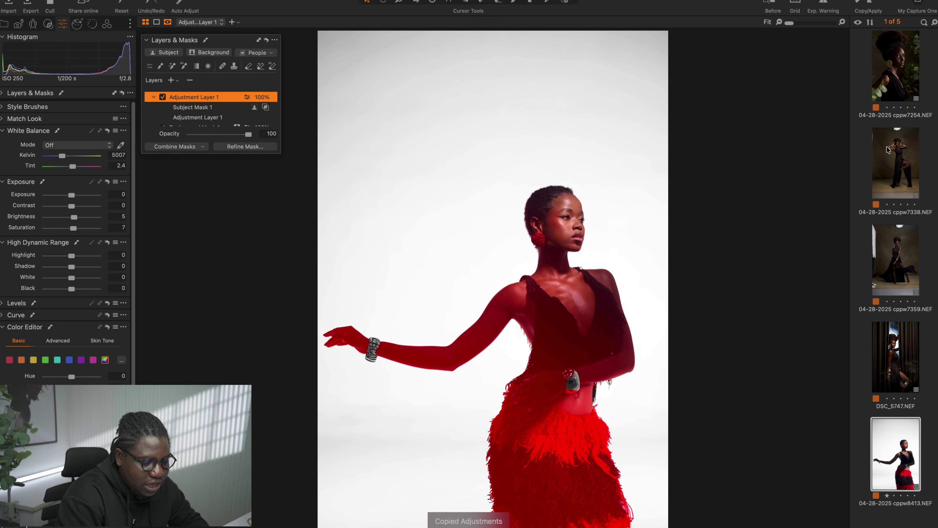
{"action": "left_click", "coordinate": [902, 159]}
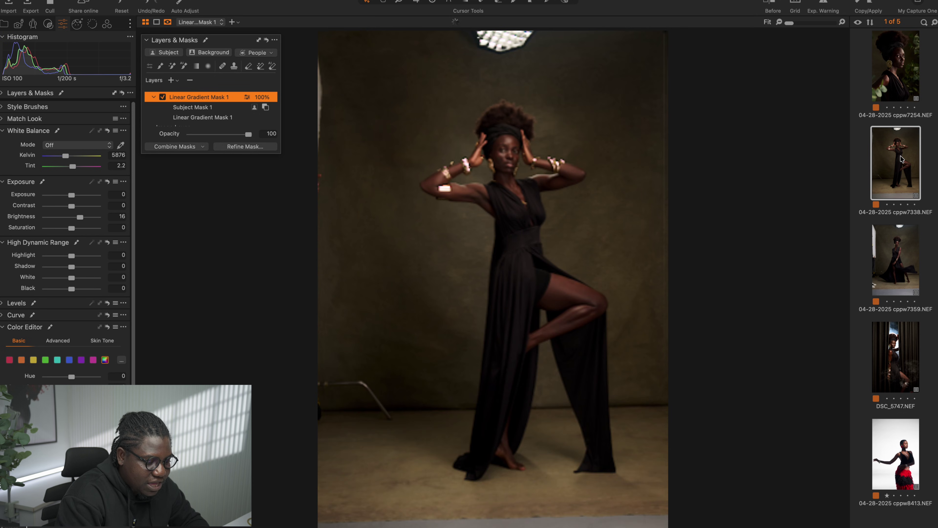
{"action": "left_click", "coordinate": [119, 2]}
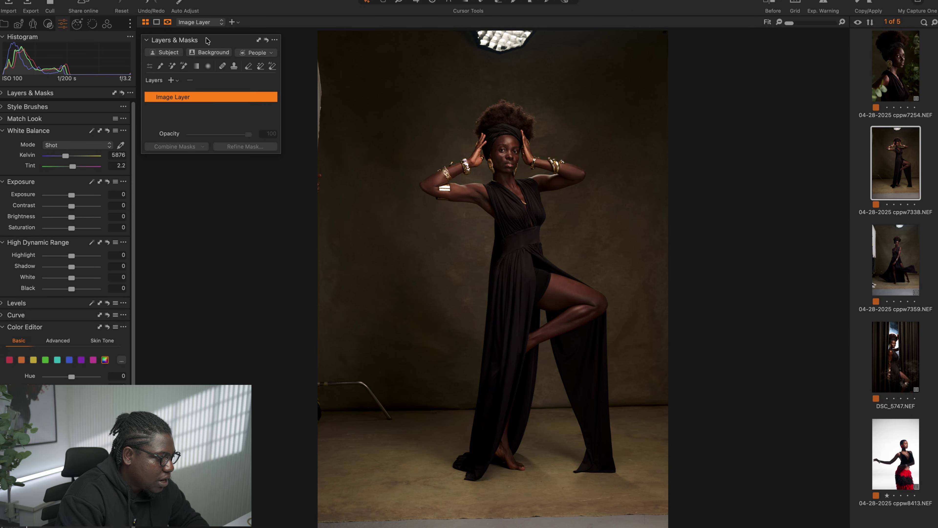
{"action": "left_click", "coordinate": [875, 2]}
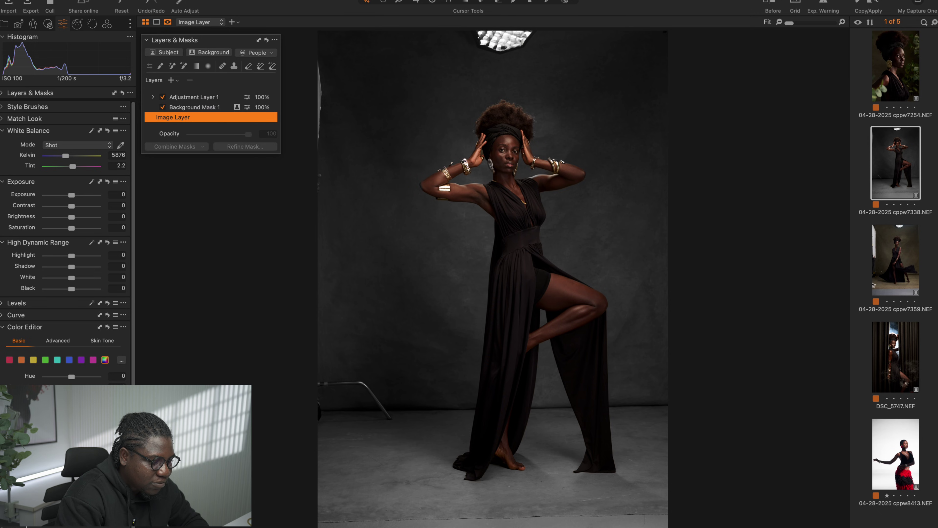
Delete the background mask layer from the photo and compare the image with the remaining adjustment layer off and on.
{"action": "left_click", "coordinate": [192, 110]}
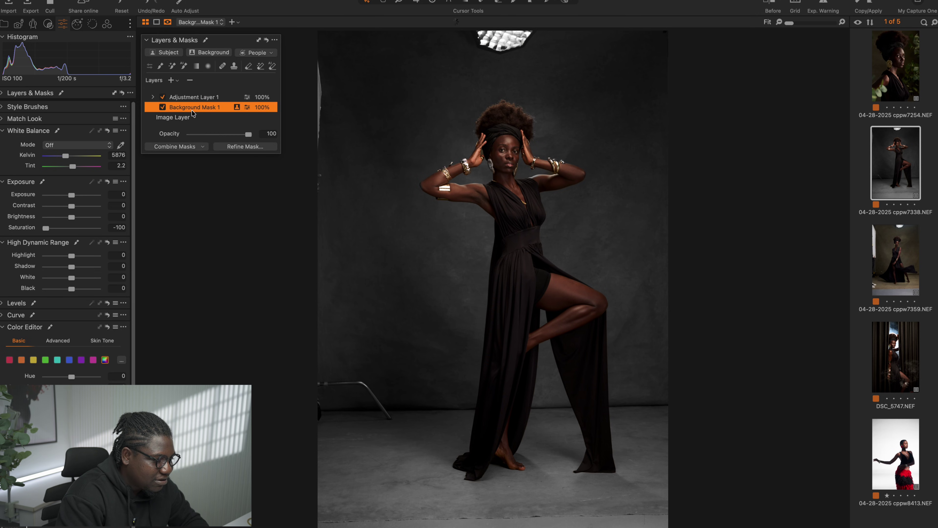
{"action": "key", "text": "BackSpace"}
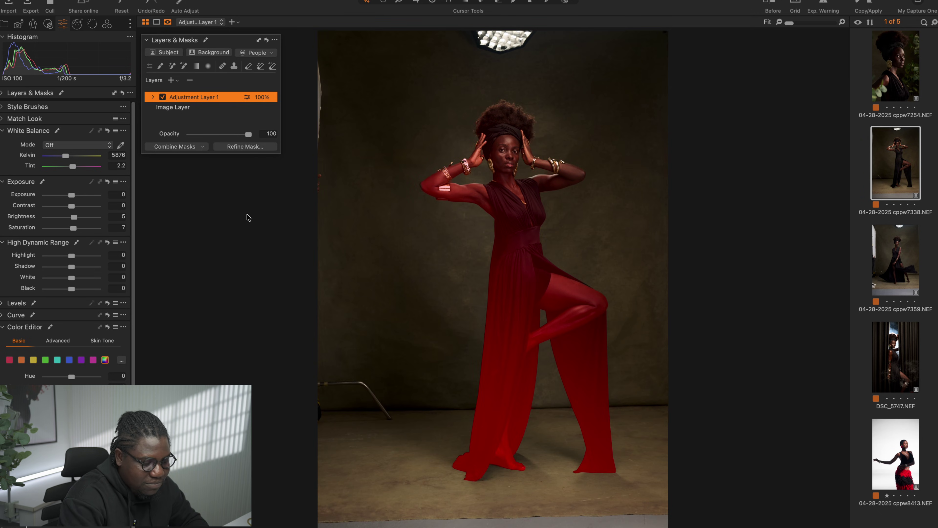
{"action": "left_click", "coordinate": [163, 97]}
{"action": "left_click", "coordinate": [163, 97]}
{"action": "left_click", "coordinate": [163, 97]}
{"action": "left_click", "coordinate": [163, 97]}
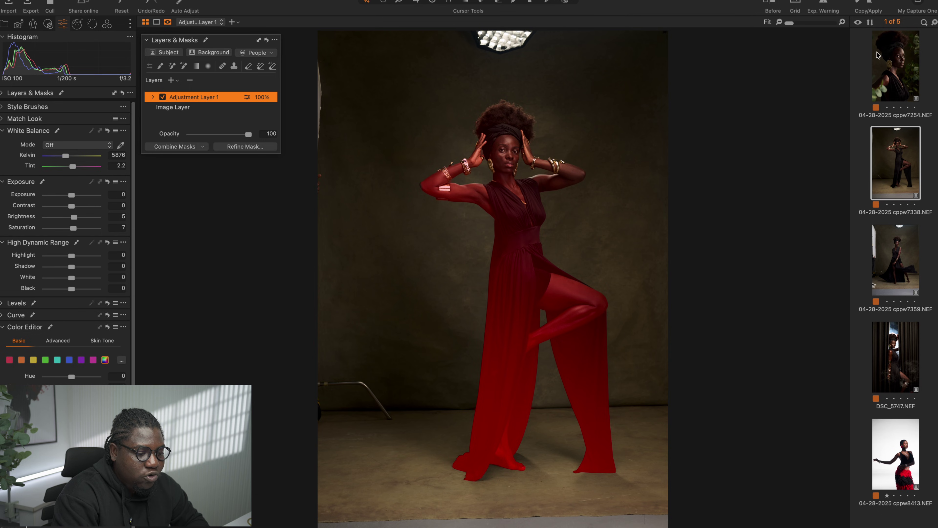
Try to delete the adjustment layer on photo 04-28-2025 cppw7254.NEF, and undo the photo's move to the trash.
{"action": "left_click", "coordinate": [891, 67]}
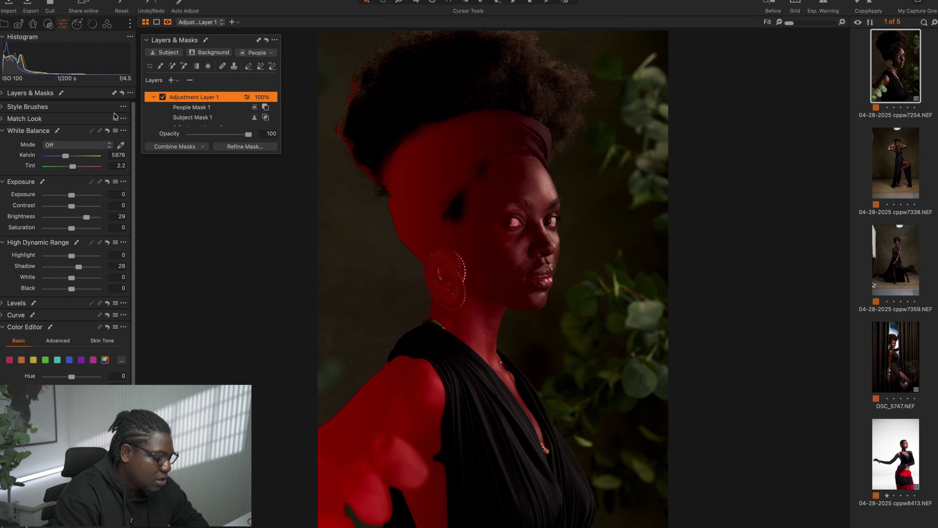
{"action": "key", "text": "Delete"}
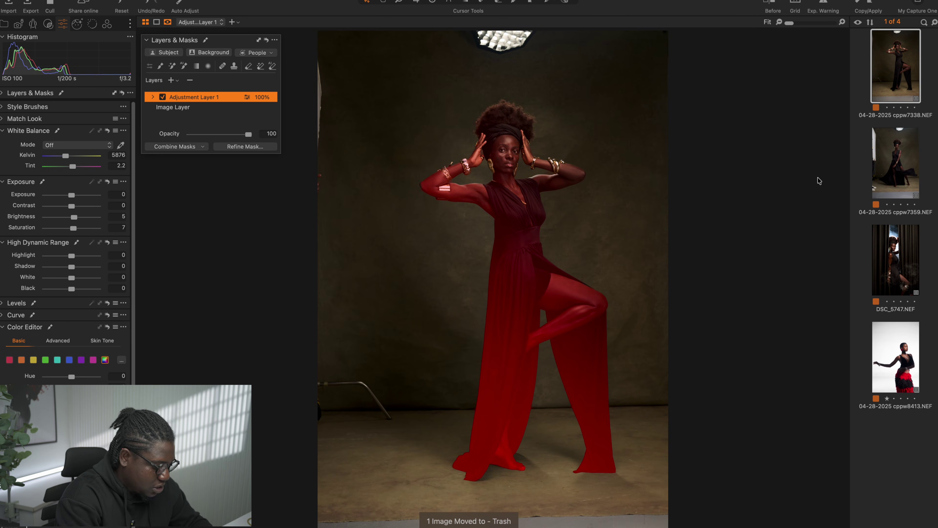
{"action": "left_click", "coordinate": [889, 88], "text": "super"}
{"action": "key", "text": "super+z"}
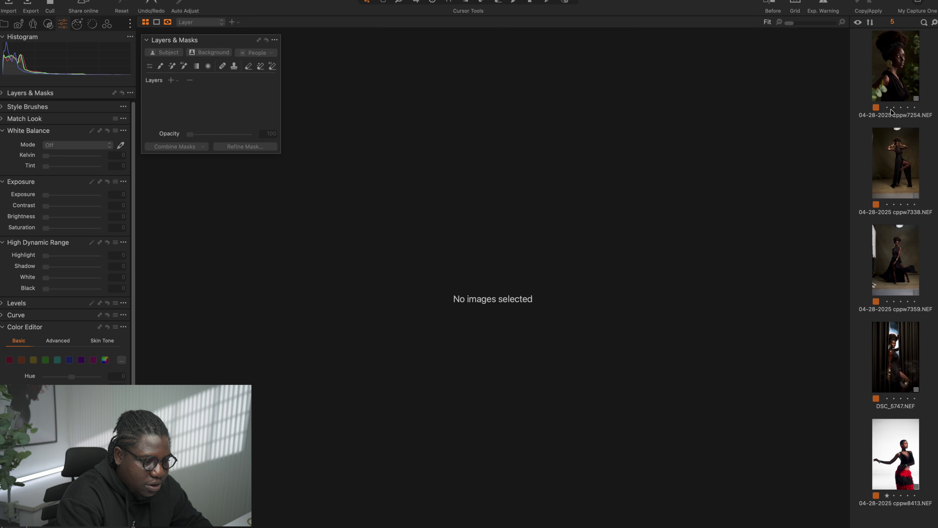
Select photo 04-28-2025 cppw7254.NEF, retry deleting its adjustment layer, and undo the photo's accidental move to the trash.
{"action": "left_click", "coordinate": [897, 94]}
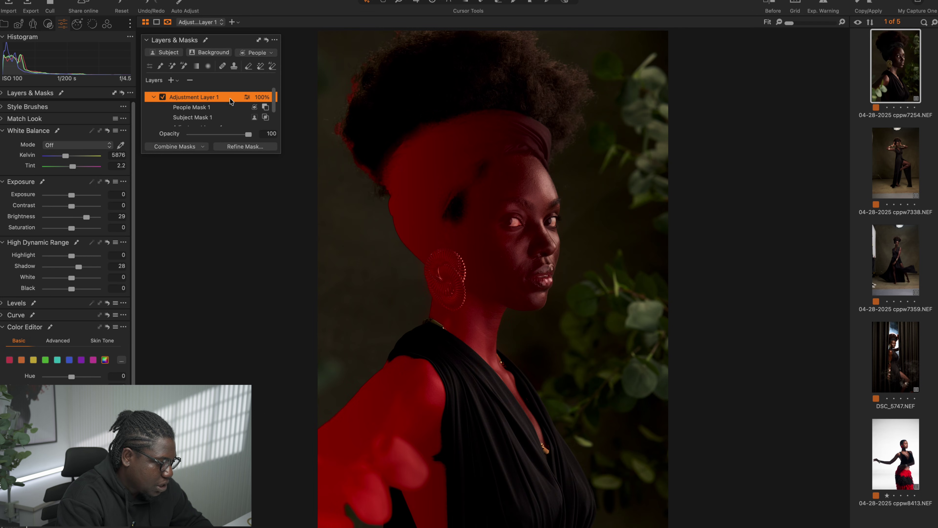
{"action": "key", "text": "super+BackSpace"}
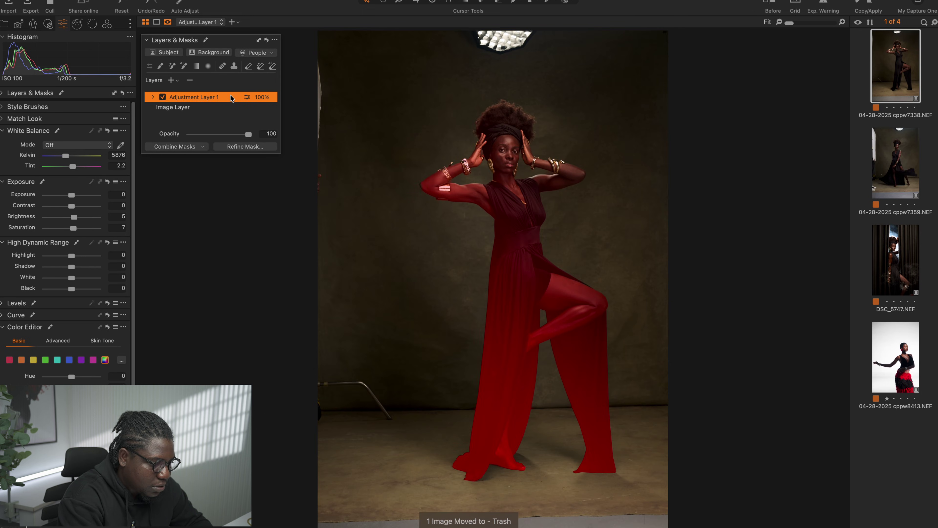
{"action": "key", "text": "super+a"}
{"action": "key", "text": "super+z"}
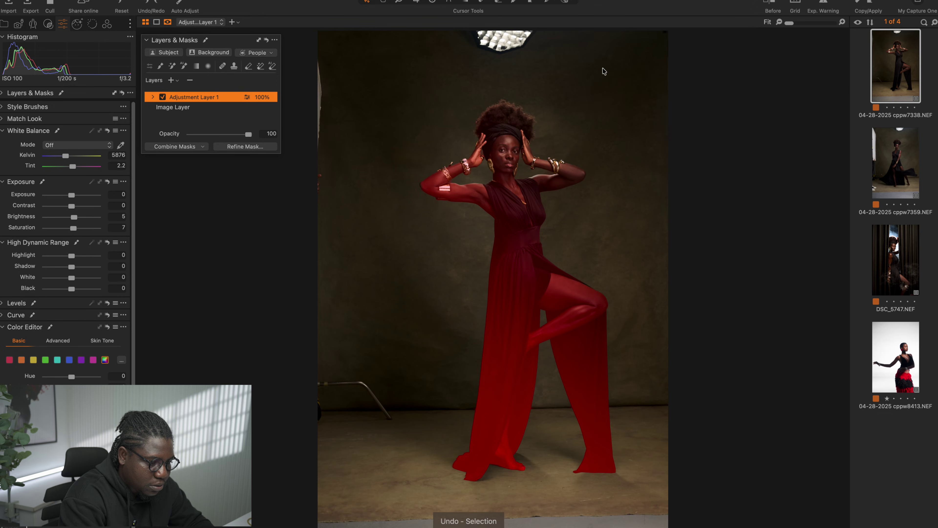
{"action": "left_click", "coordinate": [890, 91], "text": "super"}
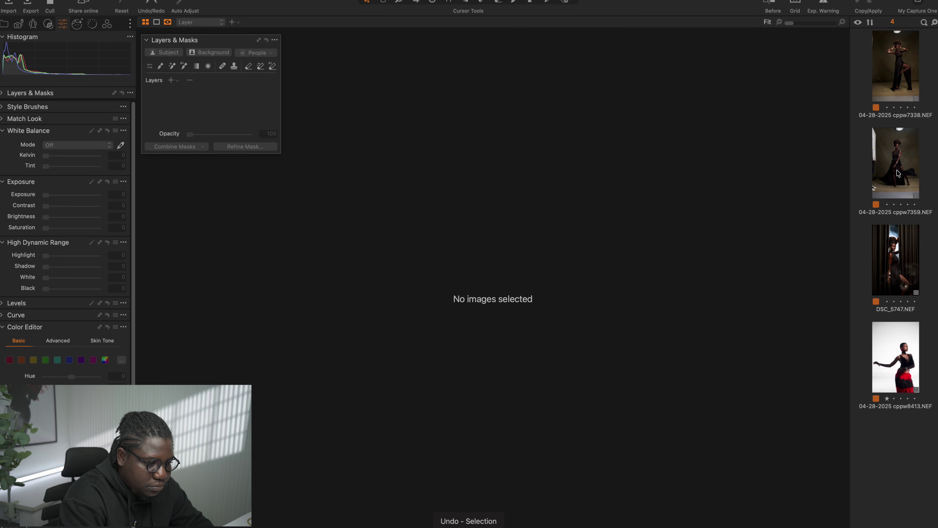
{"action": "key", "text": "super+z"}
{"action": "left_click", "coordinate": [902, 90]}
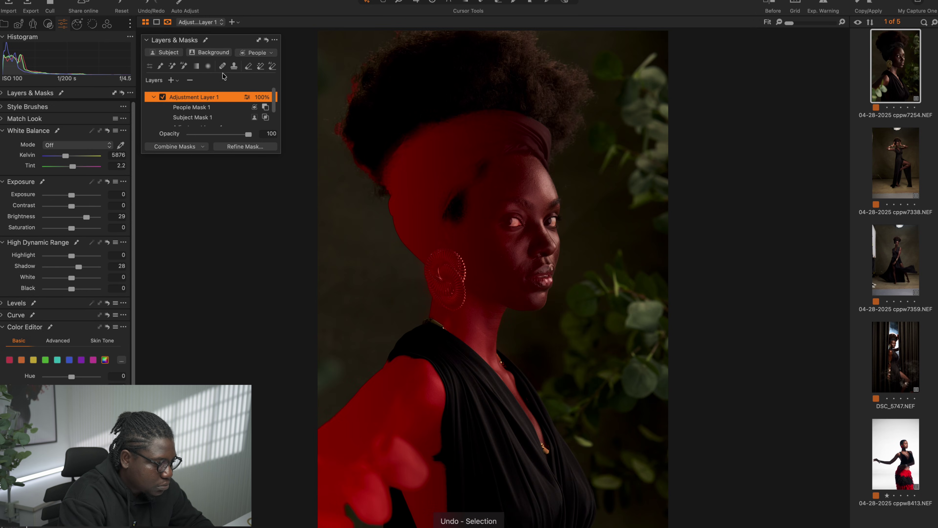
Remove the existing adjustment layer from photo 04-28-2025 cppw7254.NEF, leaving only the Image Layer.
{"action": "key", "text": "super+z"}
{"action": "key", "text": "super+z"}
{"action": "key", "text": "super+z"}
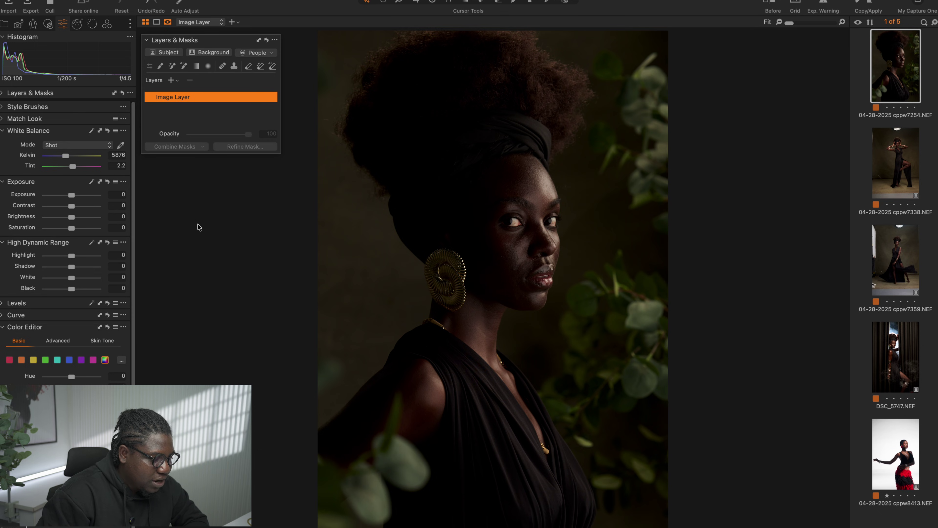
Create an adjustment layer with a linear gradient fading from the portrait's left side toward the leaves, and intersect it with a Subject mask.
{"action": "left_click", "coordinate": [232, 22]}
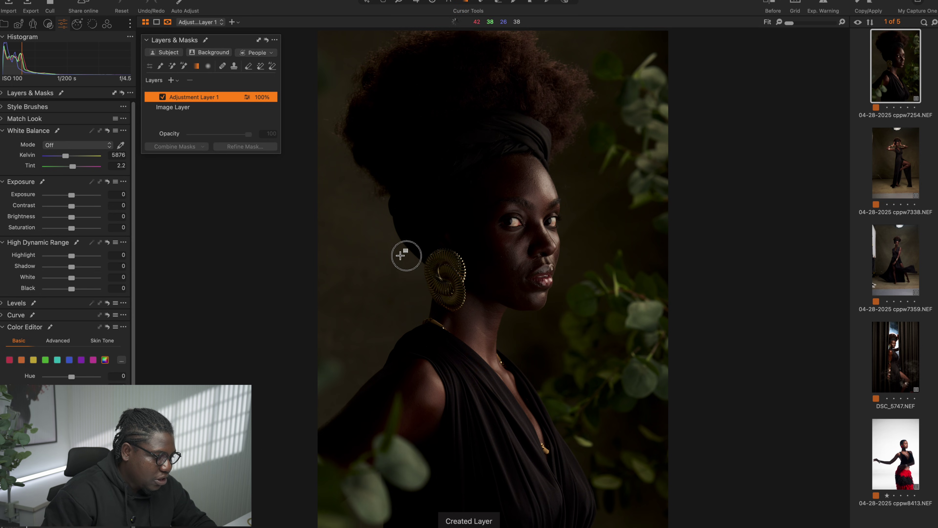
{"action": "left_click_drag", "start_coordinate": [369, 256], "coordinate": [683, 252]}
{"action": "right_click", "coordinate": [211, 98]}
{"action": "mouse_move", "coordinate": [212, 100]}
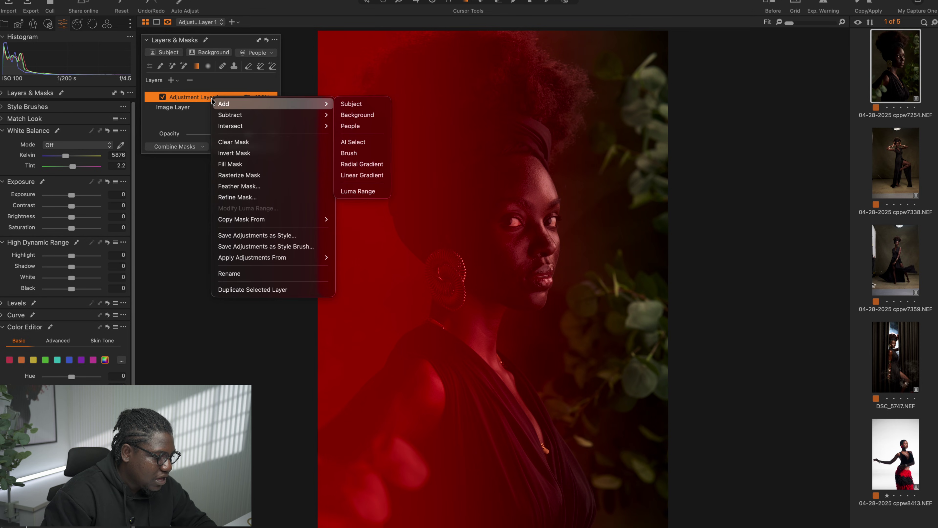
{"action": "mouse_move", "coordinate": [320, 127]}
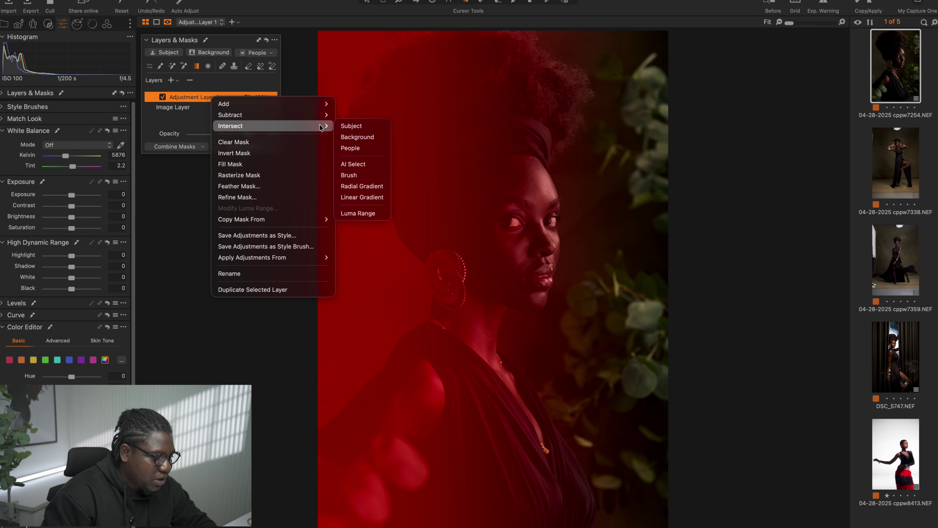
{"action": "left_click", "coordinate": [376, 127]}
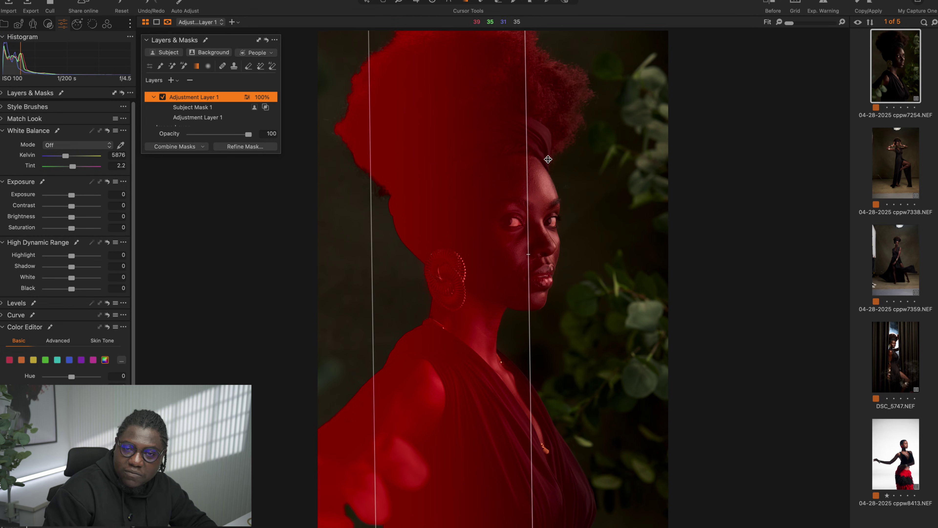
{"action": "mouse_move", "coordinate": [461, 264]}
{"action": "left_mouse_down"}
{"action": "mouse_move", "coordinate": [441, 269]}
{"action": "mouse_move", "coordinate": [452, 264]}
{"action": "left_mouse_up"}
Raise the masked layer's exposure to 1.66 with the mask overlay hidden, and check the affected area with the overlay.
{"action": "key", "text": "m"}
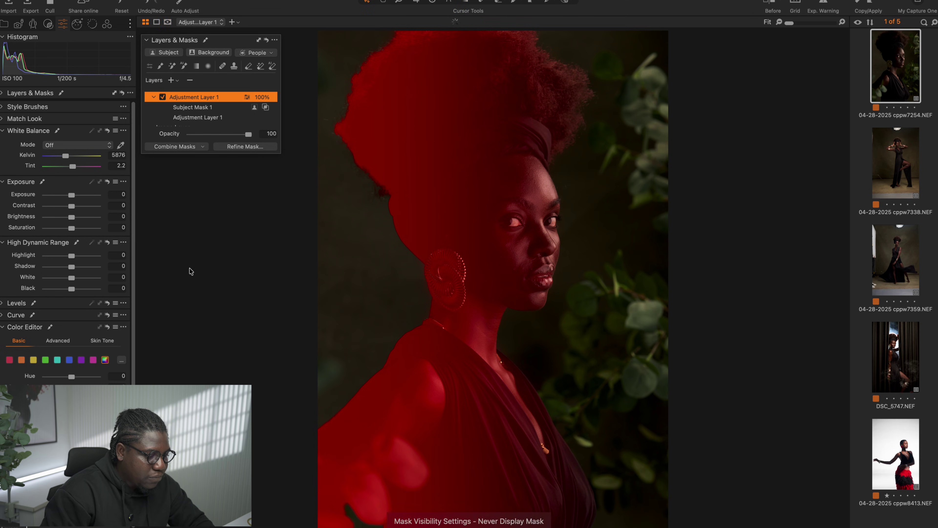
{"action": "left_click_drag", "start_coordinate": [73, 198], "coordinate": [83, 201]}
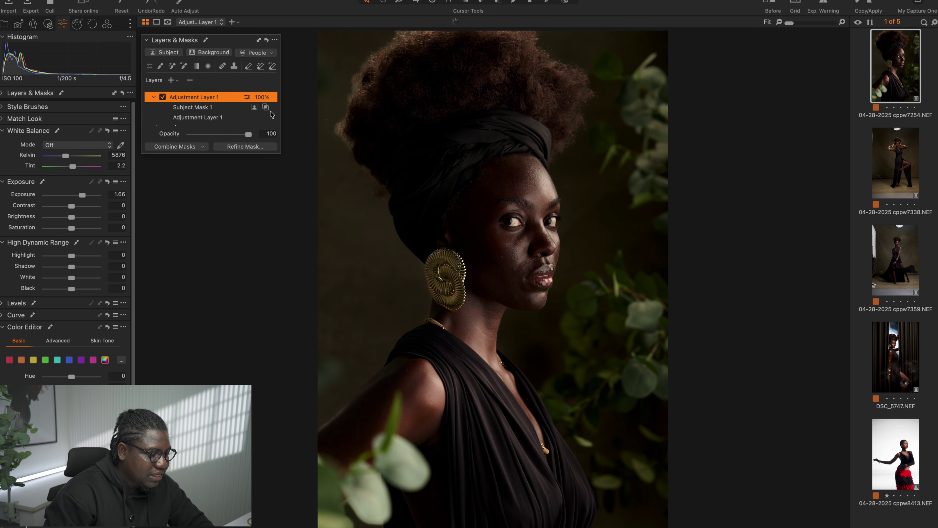
{"action": "key", "text": "m"}
{"action": "key", "text": "m"}
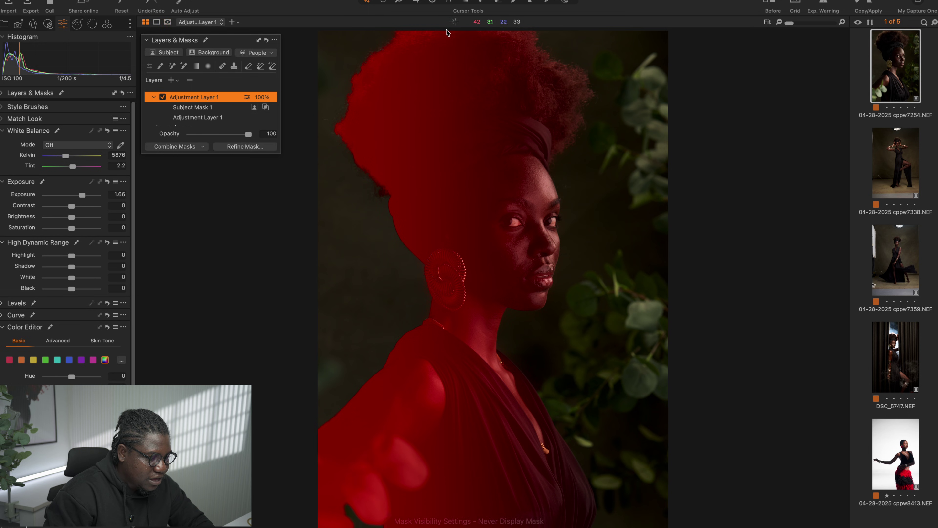
Subtract a People mask limited to Hair from the adjustment layer, and check the combined mask with the overlay on and off.
{"action": "right_click", "coordinate": [195, 100]}
{"action": "mouse_move", "coordinate": [268, 107]}
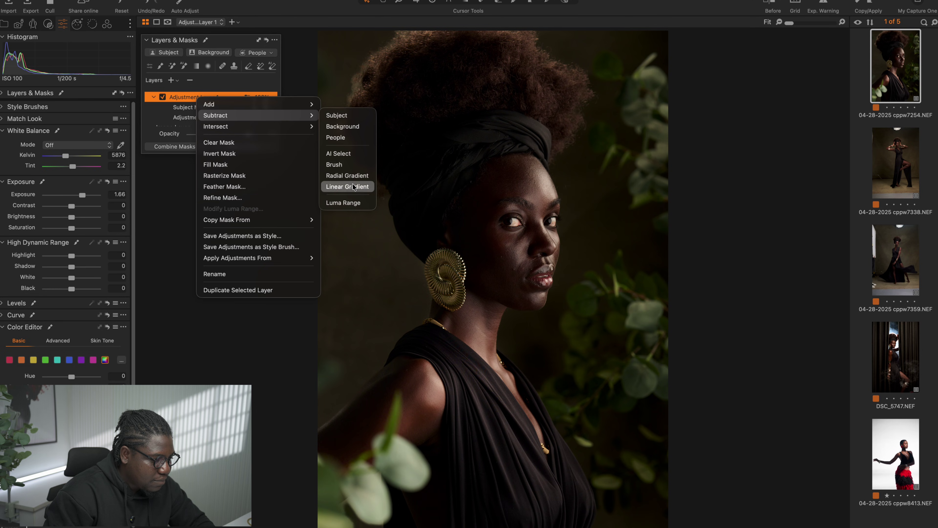
{"action": "left_click", "coordinate": [346, 138]}
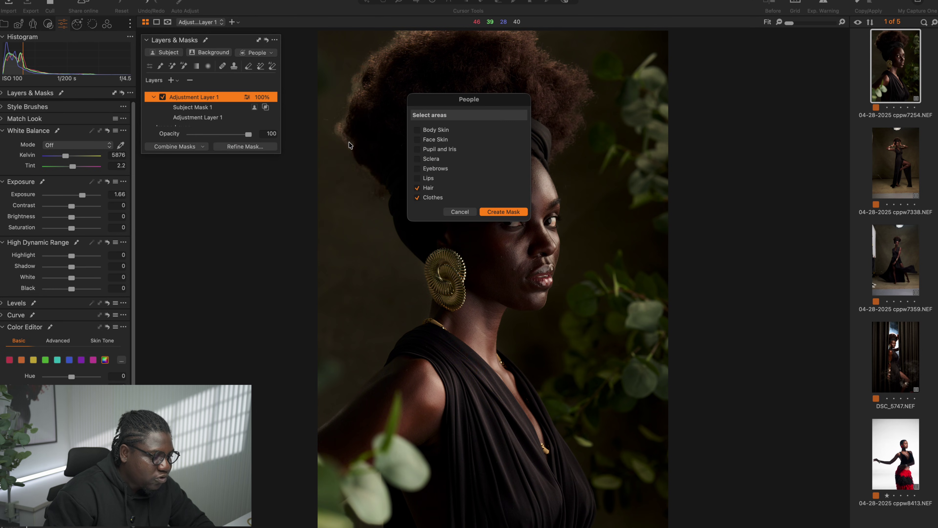
{"action": "left_click", "coordinate": [418, 198]}
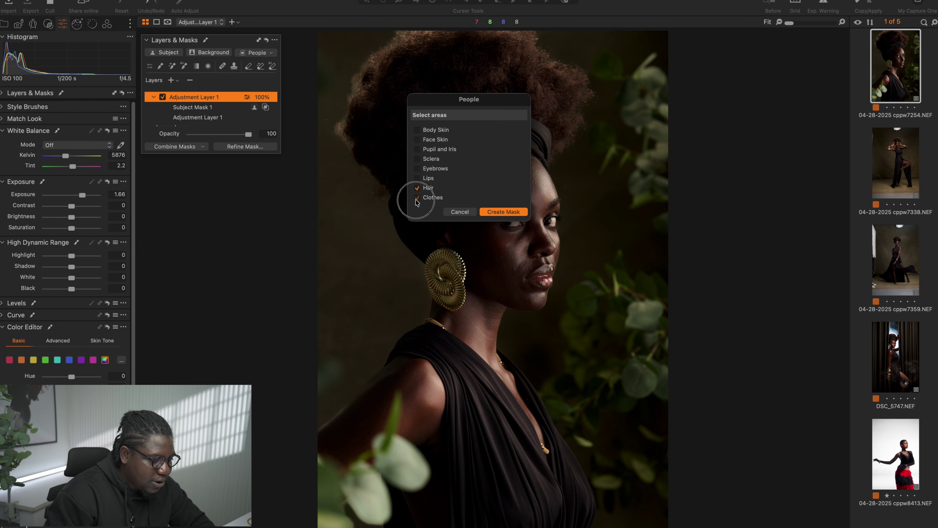
{"action": "left_click", "coordinate": [504, 211]}
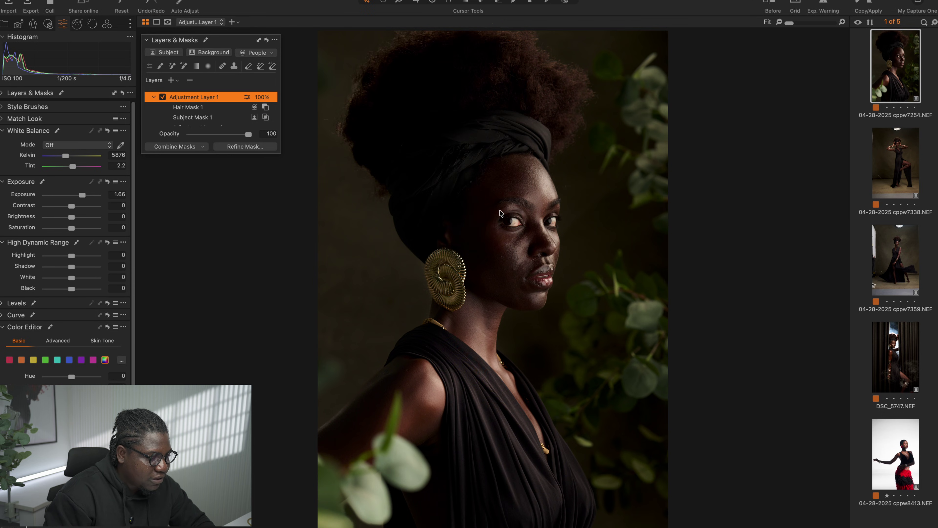
{"action": "key", "text": "m"}
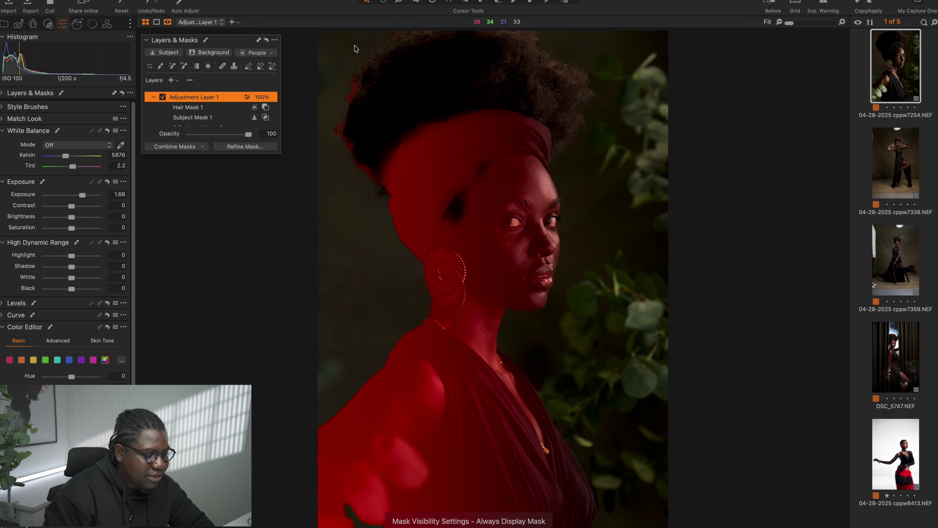
{"action": "key", "text": "m"}
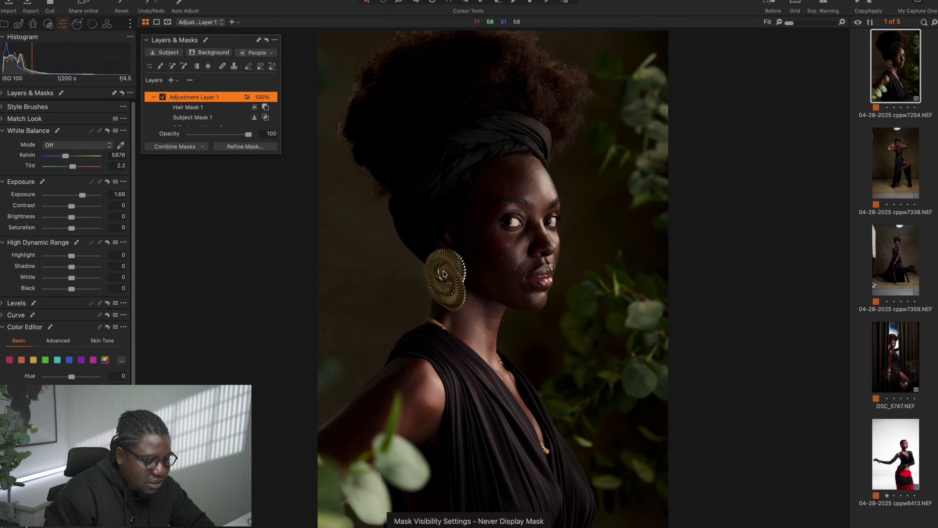